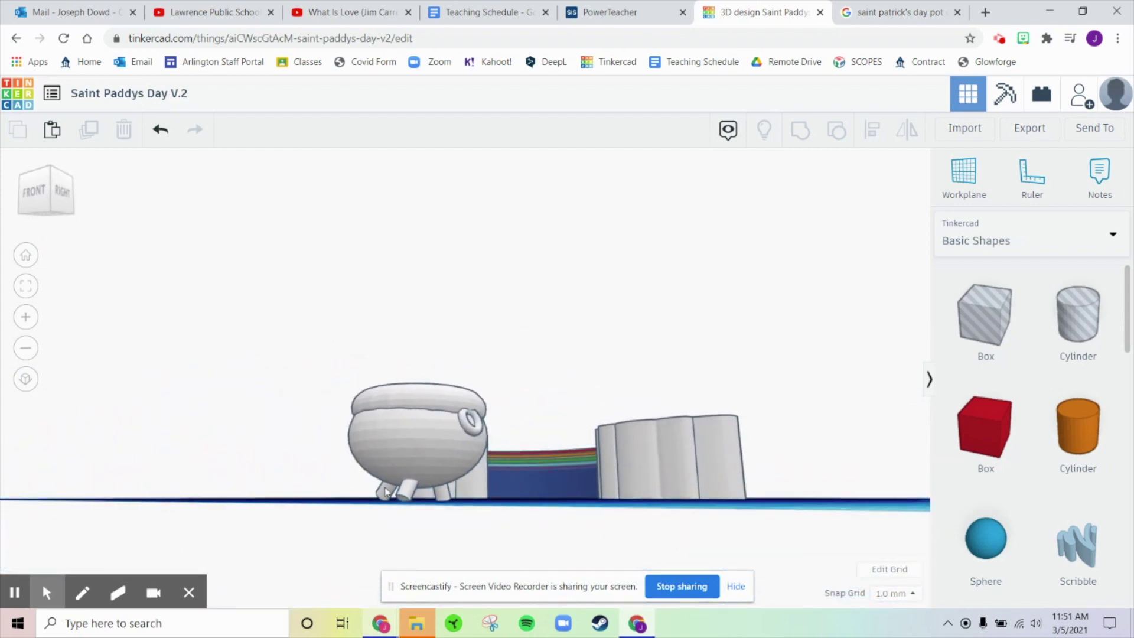
# Adjust the position of one of the small cylindrical legs beneath the pot
pyautogui.click(408, 496)
pyautogui.moveTo(552, 473); pyautogui.dragTo(416, 348, button='right')
pyautogui.moveTo(416, 347)
pyautogui.mouseDown()
pyautogui.moveTo(437, 317)
pyautogui.moveTo(455, 316)
pyautogui.moveTo(424, 331)
pyautogui.mouseUp()
pyautogui.moveTo(568, 388); pyautogui.dragTo(557, 413, button='right')
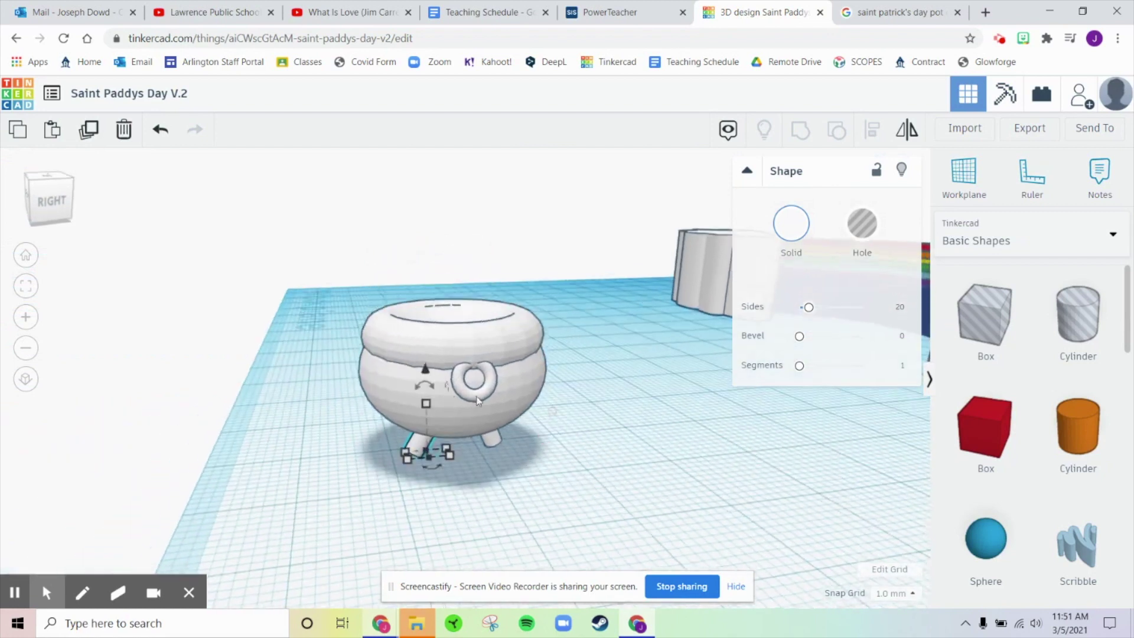
pyautogui.moveTo(425, 385)
pyautogui.mouseDown(button='right')
pyautogui.moveTo(450, 390)
pyautogui.moveTo(416, 397)
pyautogui.moveTo(445, 393)
pyautogui.mouseUp(button='right')
pyautogui.click(598, 480)
# Adjust a second leg so it sits properly under the pot's bowl
pyautogui.moveTo(605, 481); pyautogui.dragTo(583, 423, button='right')
pyautogui.click(350, 384)
pyautogui.scroll(3, 485, 392)
pyautogui.moveTo(427, 409)
pyautogui.mouseDown()
pyautogui.moveTo(399, 399)
pyautogui.moveTo(361, 422)
pyautogui.moveTo(421, 414)
pyautogui.mouseUp()
pyautogui.click(590, 449)
# Adjust the leg at the front of the pot where it meets the bowl's underside
pyautogui.moveTo(590, 449); pyautogui.dragTo(834, 488, button='right')
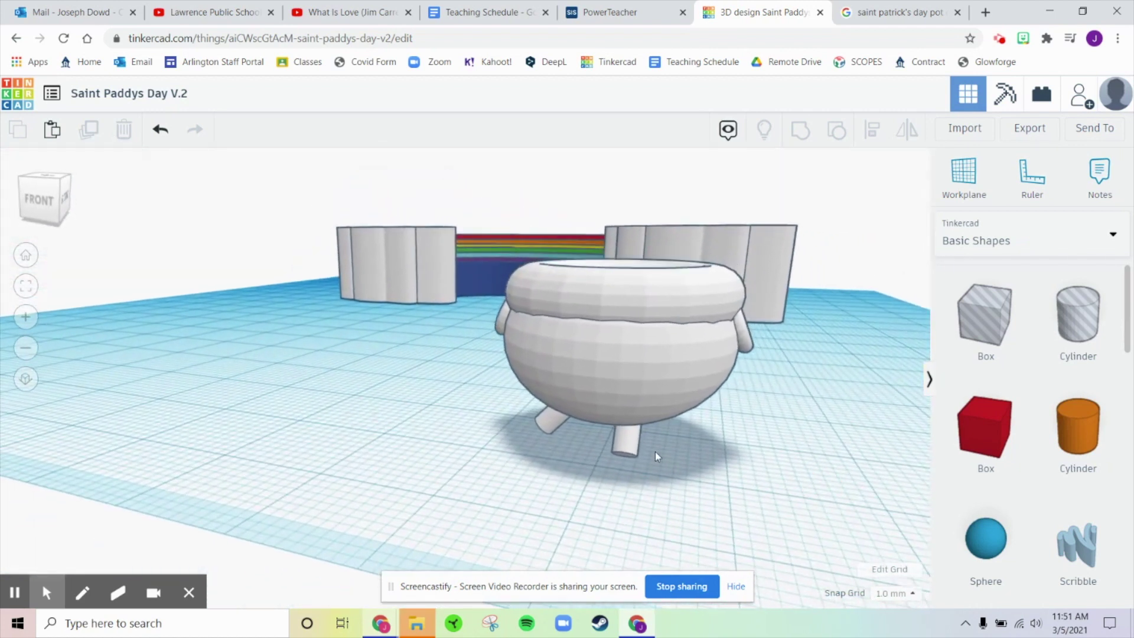
pyautogui.click(632, 458)
pyautogui.moveTo(676, 462)
pyautogui.mouseDown()
pyautogui.moveTo(720, 431)
pyautogui.moveTo(696, 468)
pyautogui.mouseUp()
pyautogui.moveTo(696, 468)
pyautogui.mouseDown(button='right')
pyautogui.moveTo(663, 451)
pyautogui.moveTo(693, 468)
pyautogui.mouseUp(button='right')
pyautogui.click(693, 468)
pyautogui.moveTo(600, 470); pyautogui.dragTo(722, 506, button='right')
pyautogui.scroll(-4, 739, 505)
# Check the pot of gold reference image in Google, return to Tinkercad and place a solid cylinder on the workplane beside the pot
pyautogui.click(898, 12)
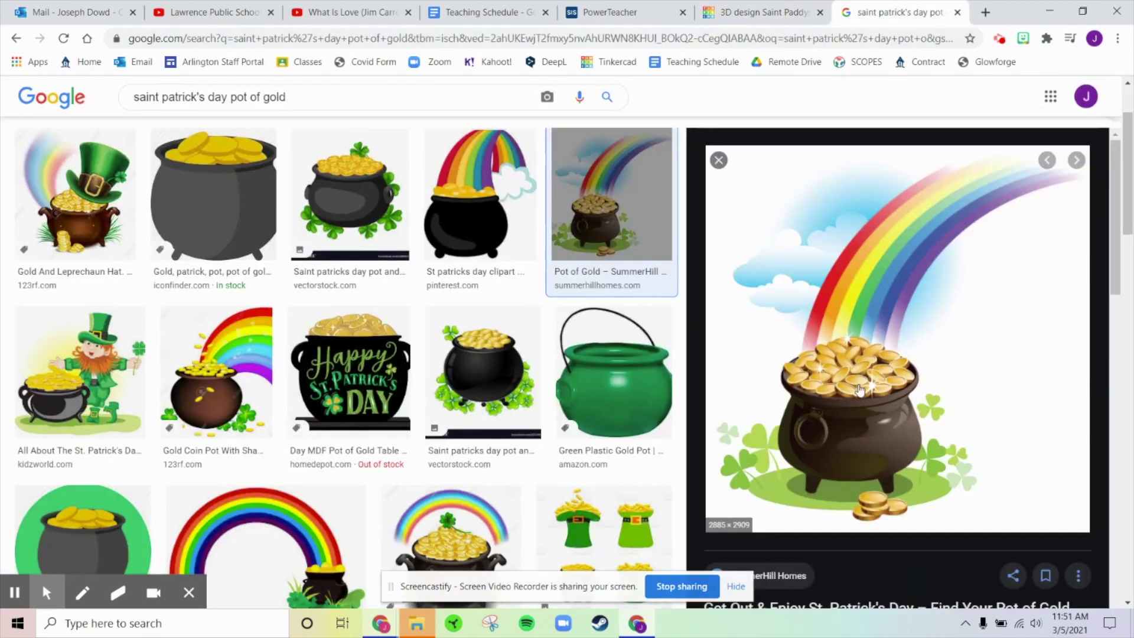
pyautogui.click(765, 12)
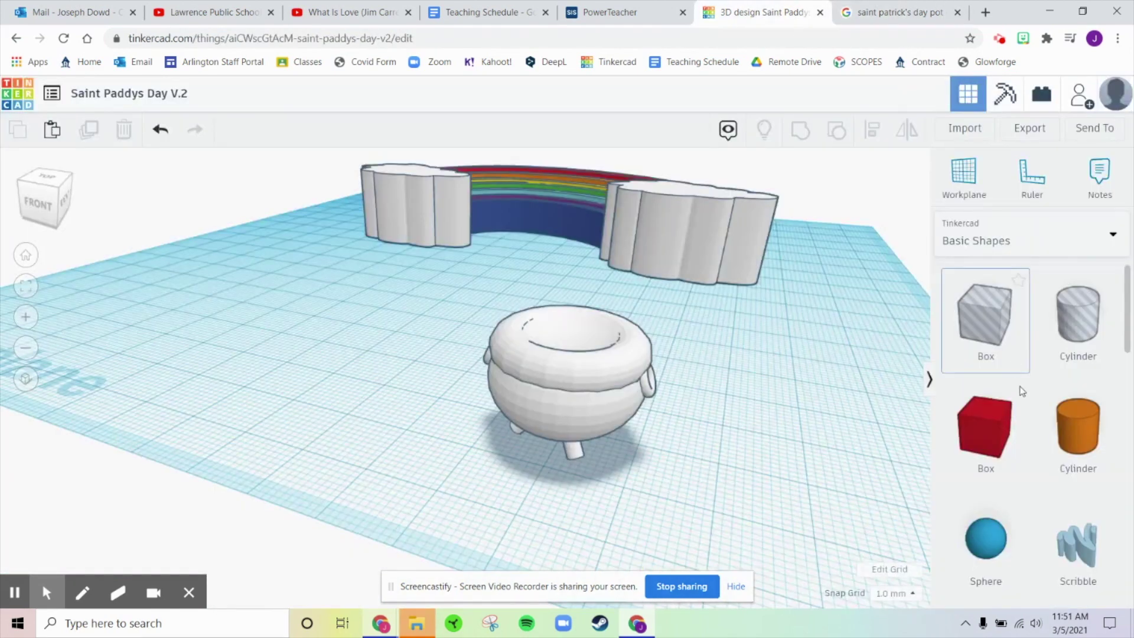
pyautogui.moveTo(1077, 428); pyautogui.dragTo(792, 431)
pyautogui.moveTo(798, 469); pyautogui.dragTo(532, 458, button='middle')
# Set the new cylinder's length, width and height to 1 mm each
pyautogui.moveTo(513, 374); pyautogui.dragTo(537, 406)
pyautogui.click(602, 378)
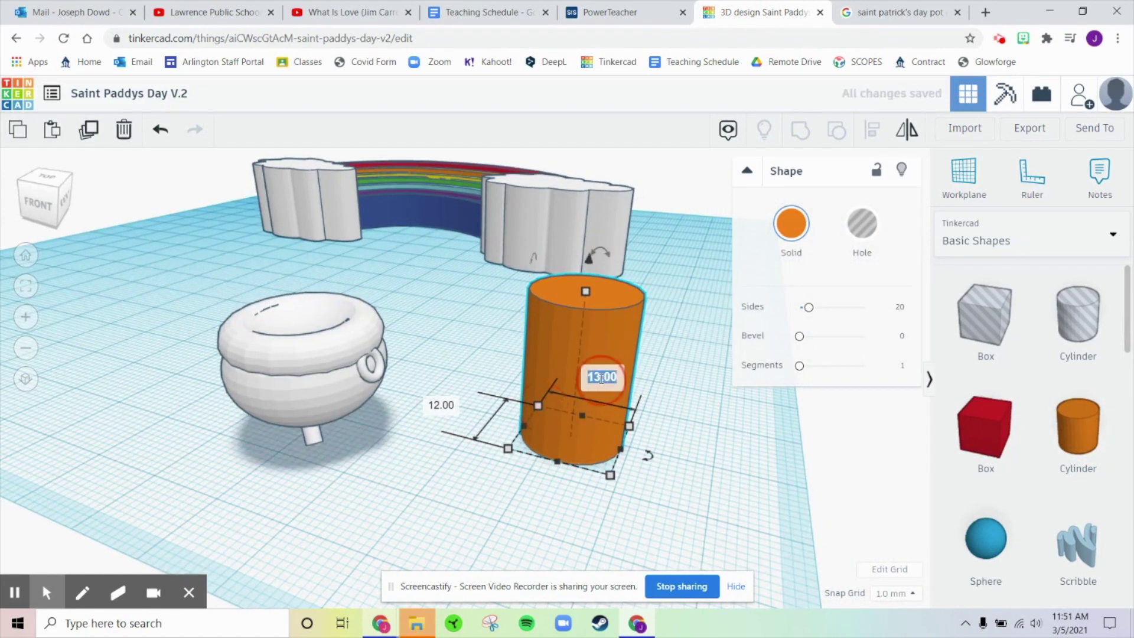
pyautogui.write('1')
pyautogui.press('Return')
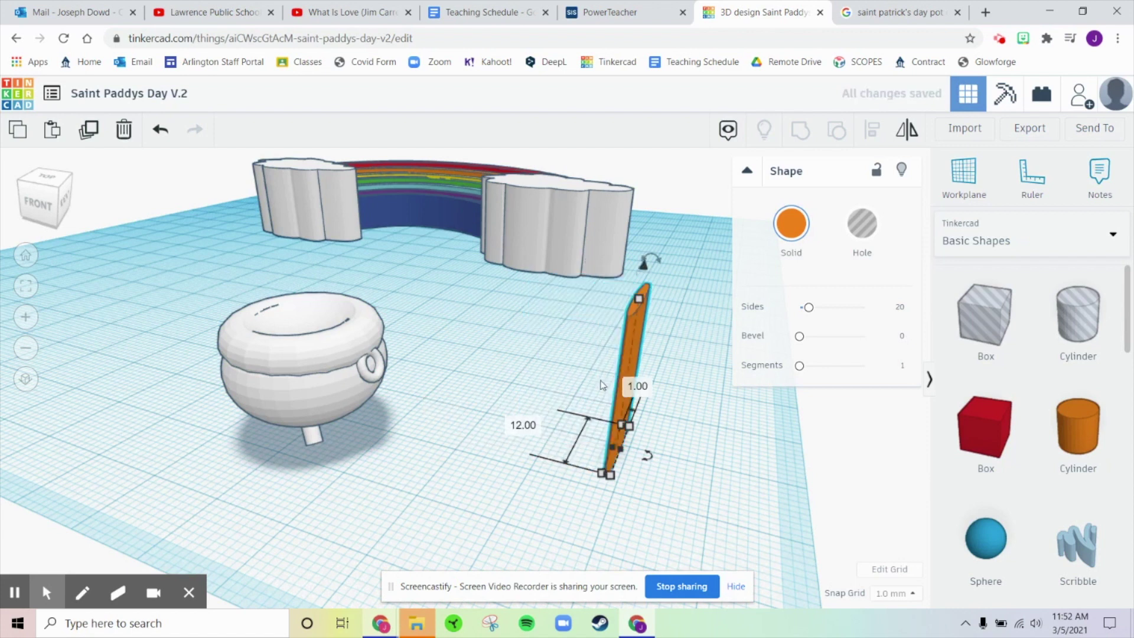
pyautogui.click(523, 424)
pyautogui.write('1')
pyautogui.press('Return')
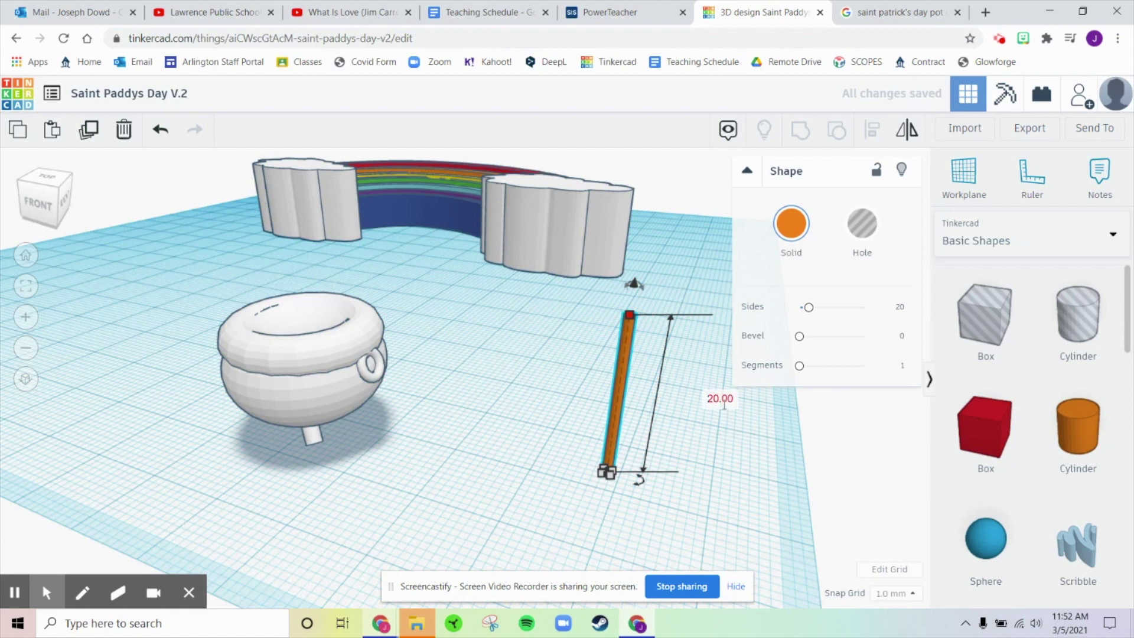
pyautogui.click(723, 404)
pyautogui.write('1')
pyautogui.press('Return')
pyautogui.click(626, 510)
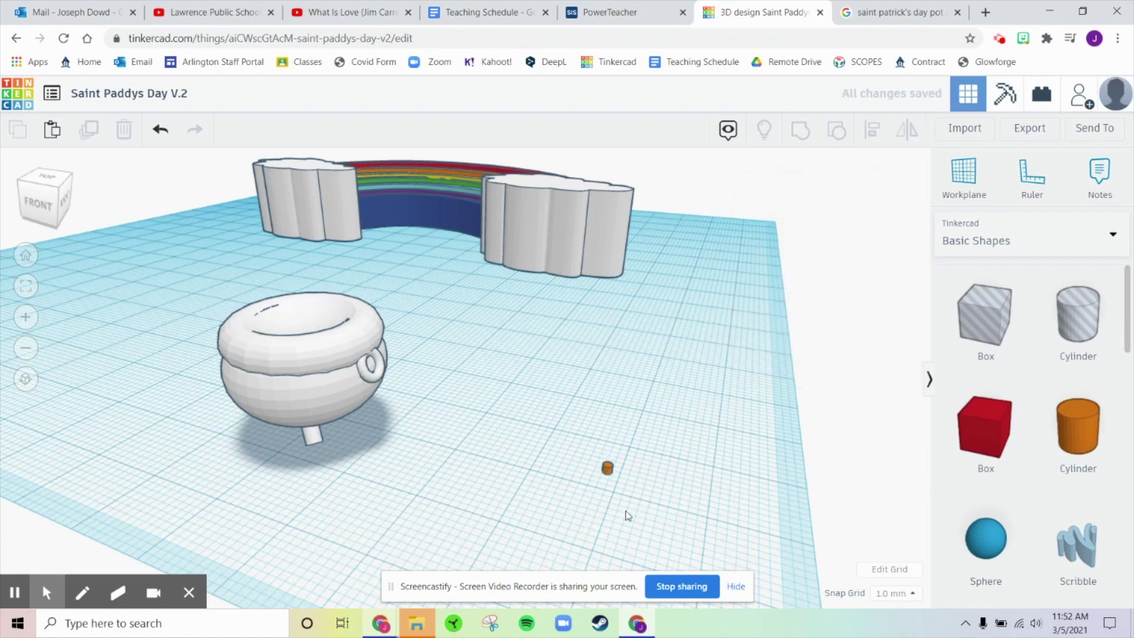
# Try to flatten the small cylinder by shrinking its height to 0.01 mm
pyautogui.scroll(2, 646, 501)
pyautogui.moveTo(643, 501); pyautogui.dragTo(696, 469, button='right')
pyautogui.click(714, 470)
pyautogui.click(716, 470)
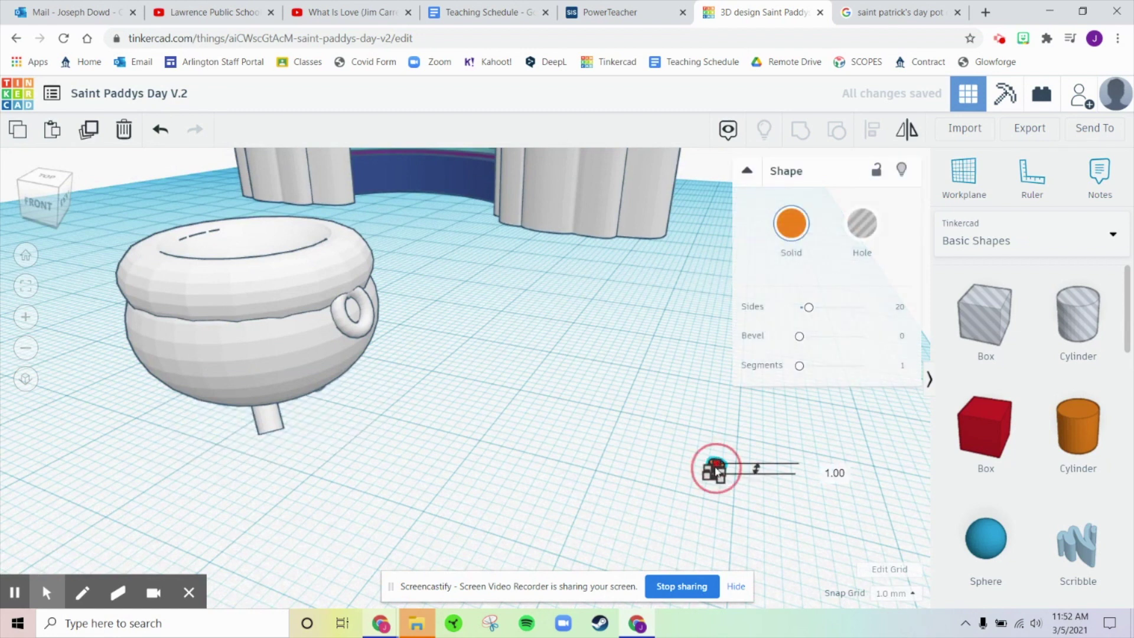
pyautogui.moveTo(716, 468); pyautogui.dragTo(716, 474)
pyautogui.click(812, 473)
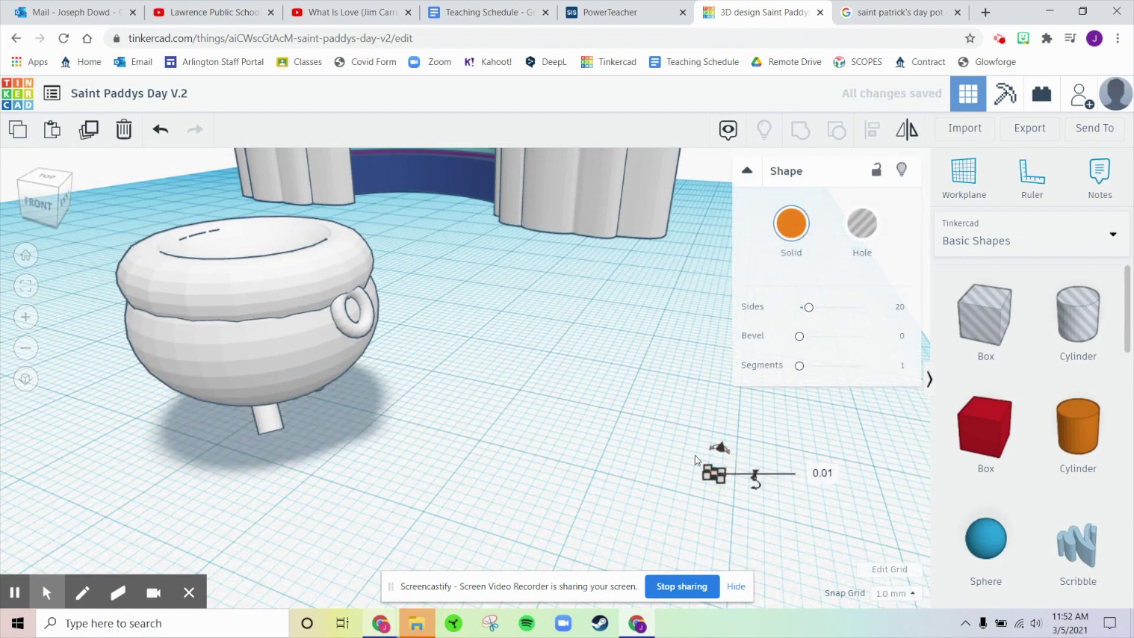
pyautogui.click(665, 451)
pyautogui.click(717, 473)
pyautogui.scroll(3, 767, 471)
pyautogui.moveTo(693, 444); pyautogui.dragTo(606, 444, button='right')
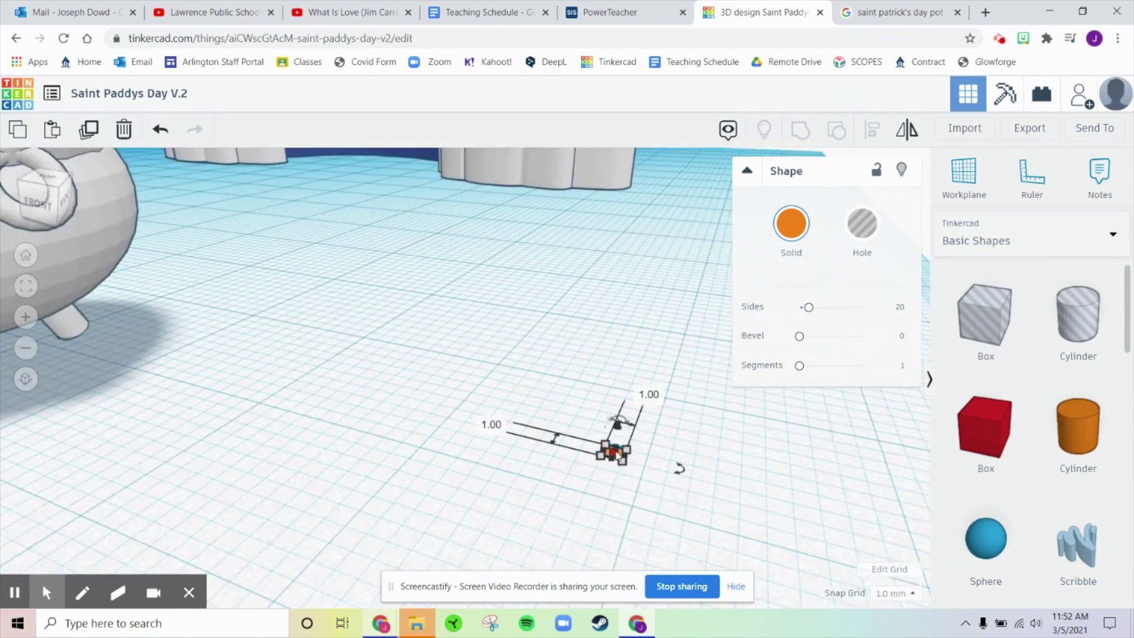
pyautogui.click(616, 454)
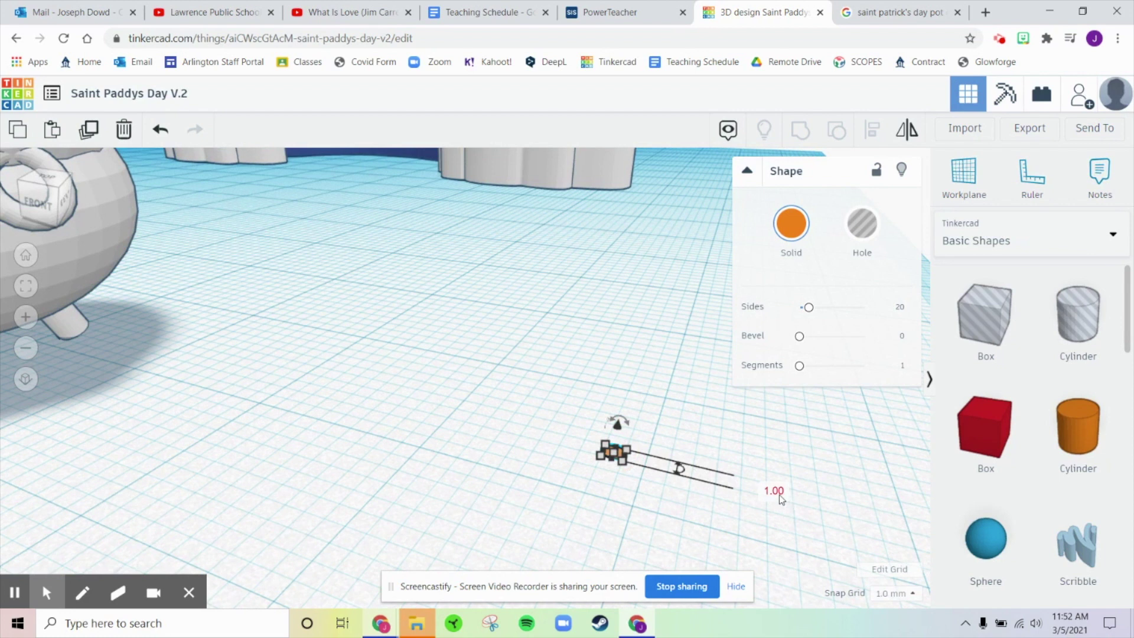
pyautogui.click(615, 452)
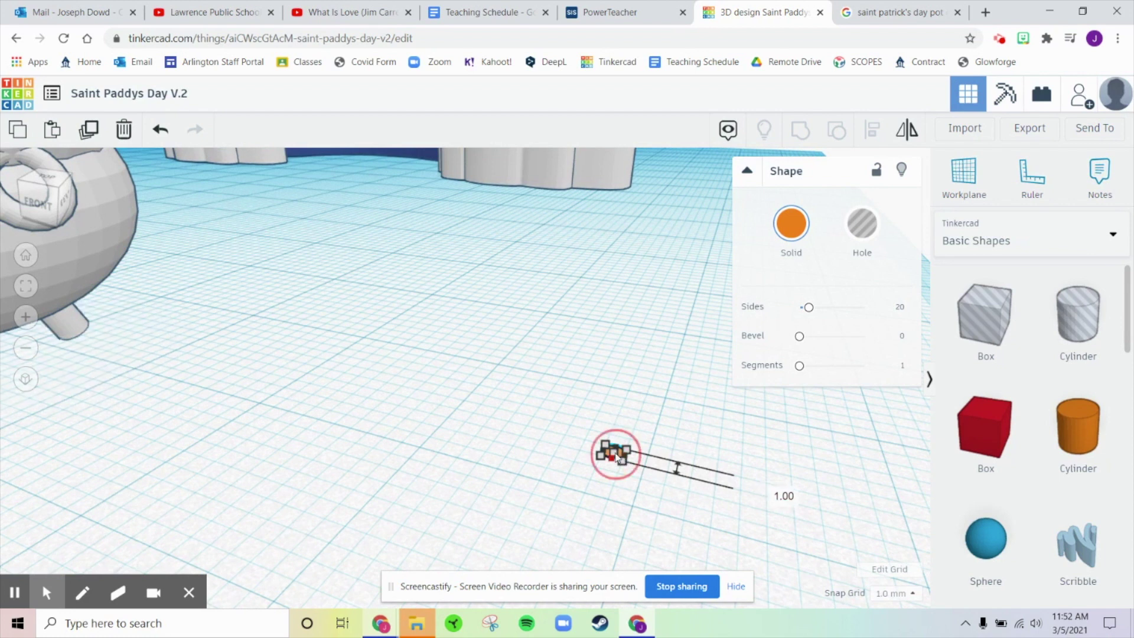
pyautogui.click(684, 423)
# Set the small cylinder's height to 0.5 mm and thin it further to 0.33 mm so it resembles a coin
pyautogui.click(616, 453)
pyautogui.moveTo(616, 453); pyautogui.dragTo(616, 437)
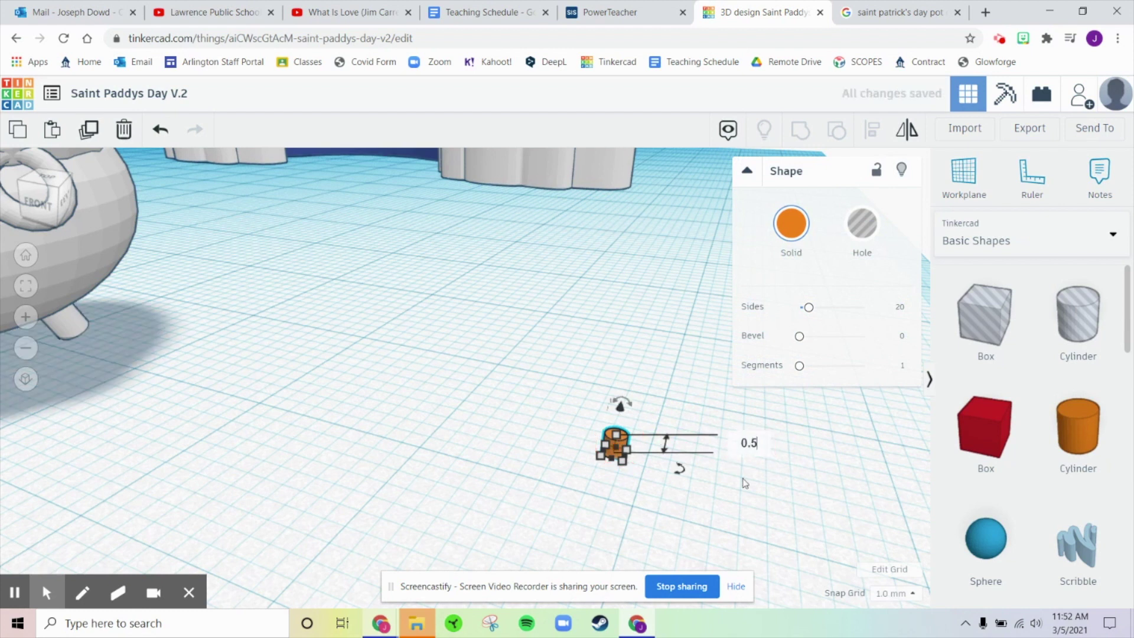
pyautogui.press('Return')
pyautogui.click(680, 378)
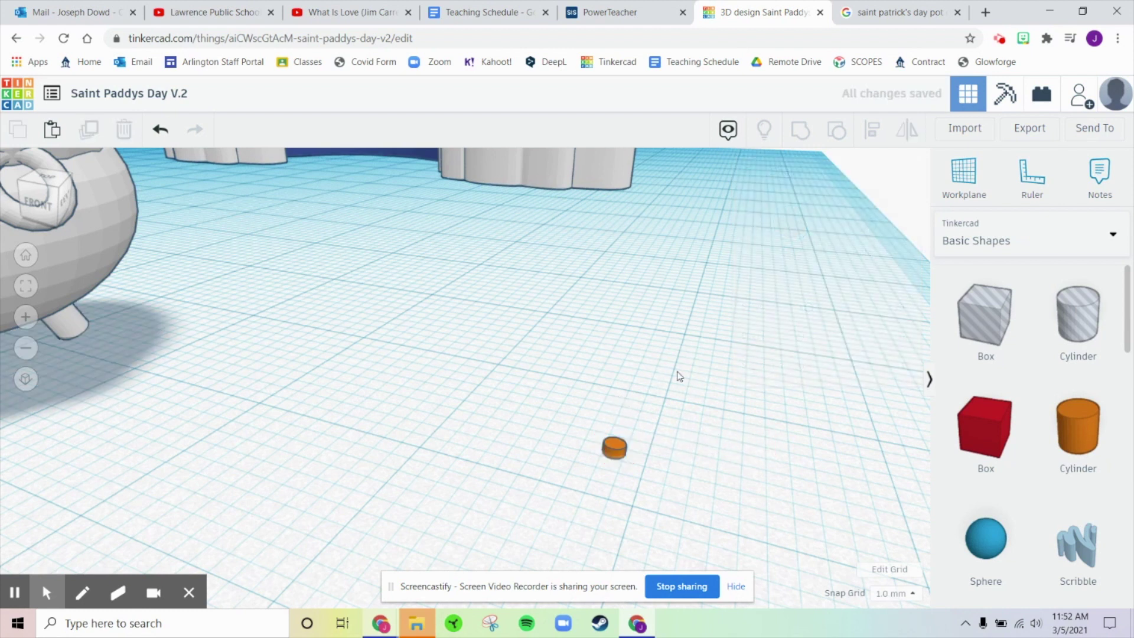
pyautogui.click(619, 448)
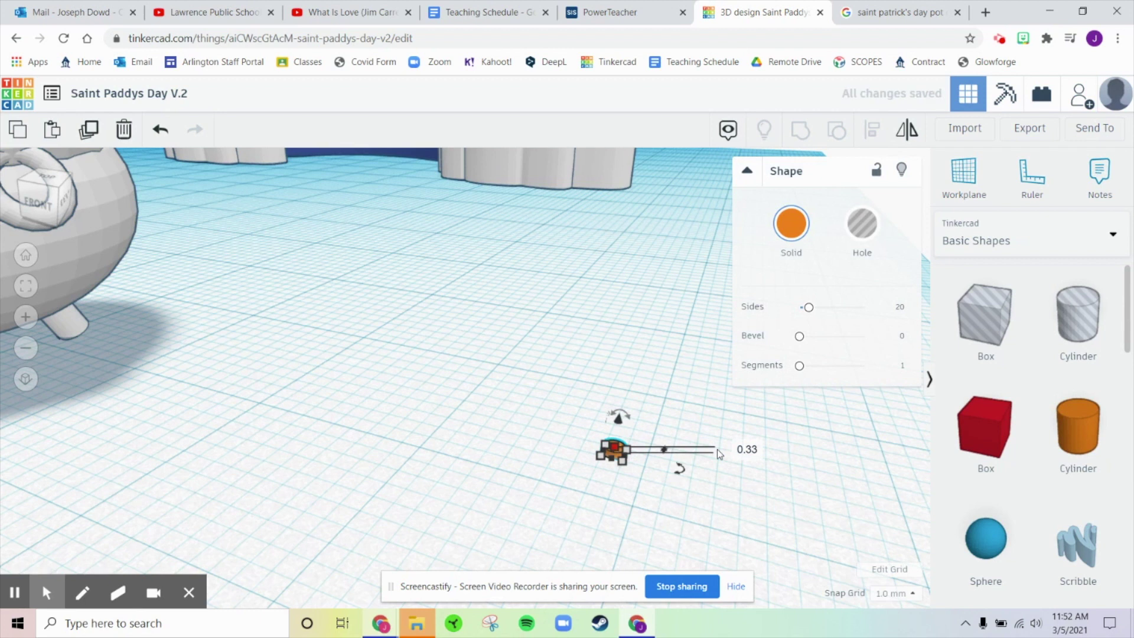
pyautogui.click(698, 338)
# Color the coin yellow and move it 12 mm toward the back of the workplane
pyautogui.click(620, 449)
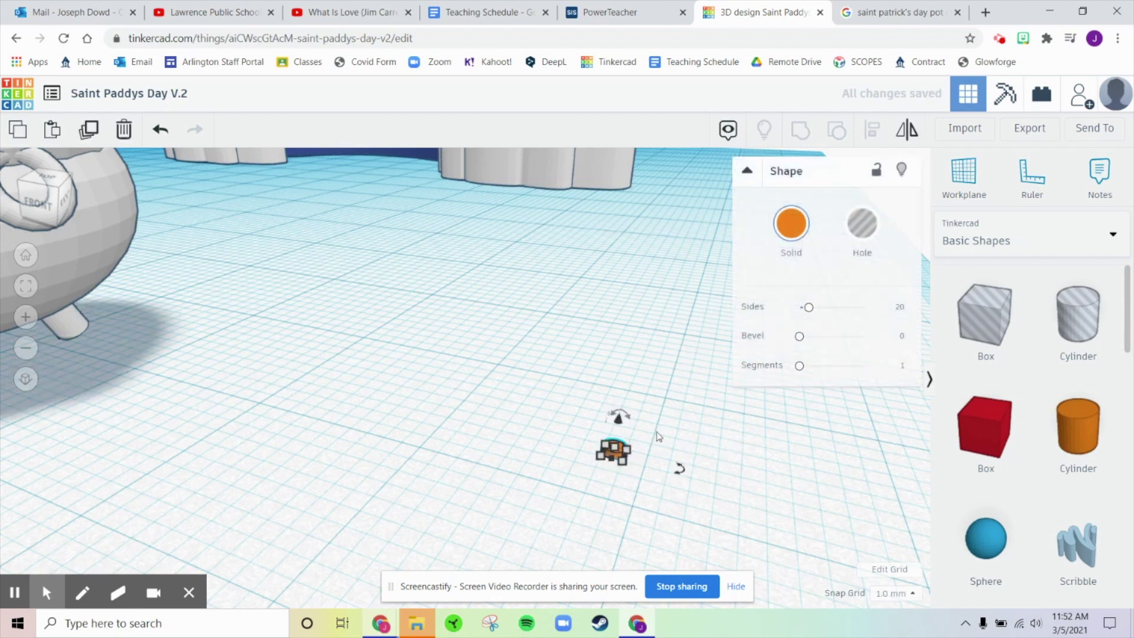
pyautogui.click(820, 220)
pyautogui.click(825, 359)
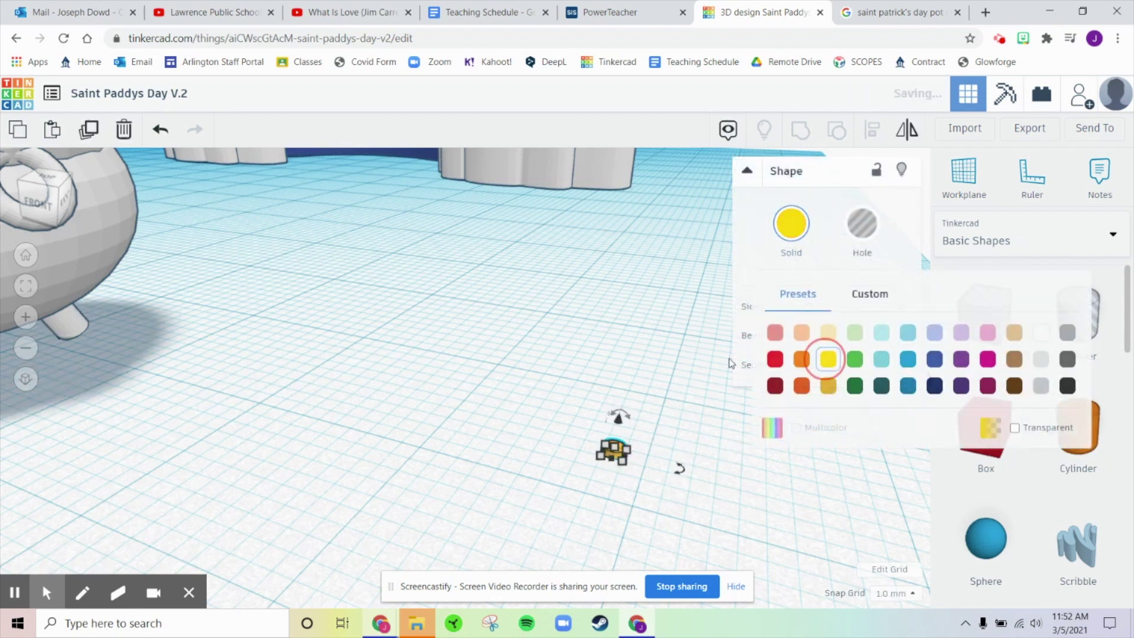
pyautogui.scroll(-3, 443, 329)
pyautogui.moveTo(566, 396); pyautogui.dragTo(570, 224)
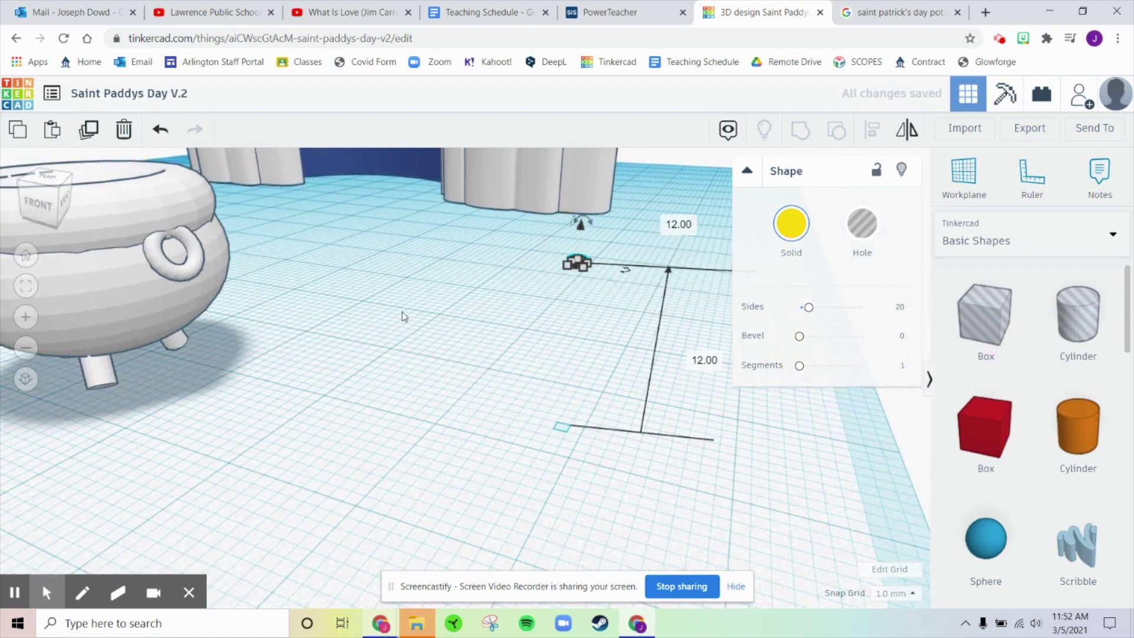
# Move the yellow coin over the pot and raise it onto the pot's rim
pyautogui.moveTo(402, 317); pyautogui.dragTo(475, 379, button='right')
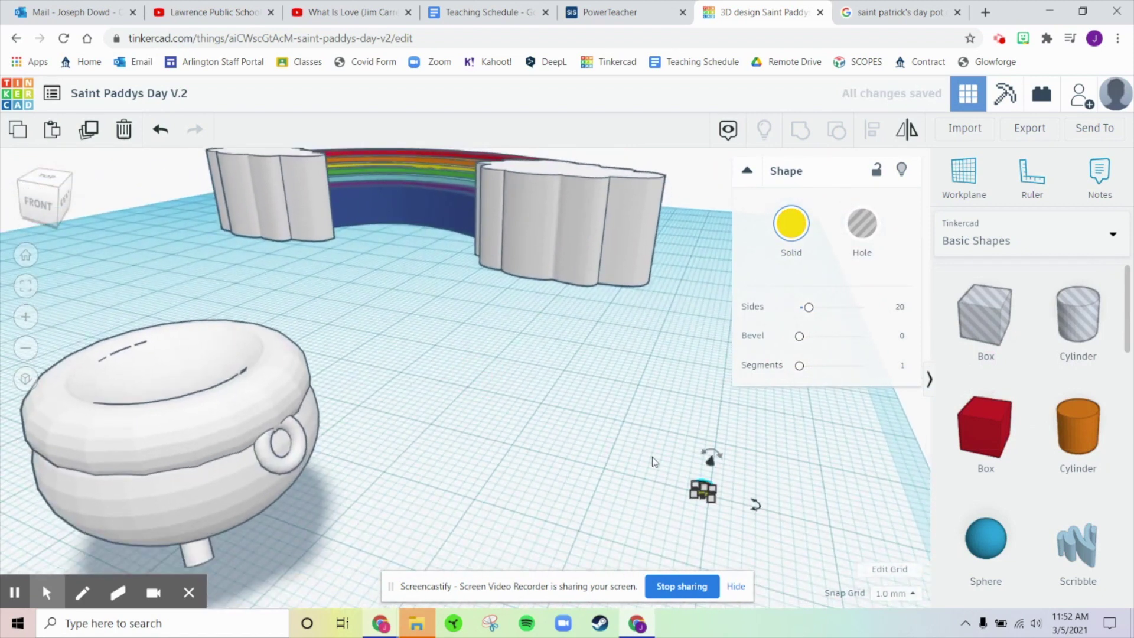
pyautogui.click(790, 469)
pyautogui.moveTo(698, 484)
pyautogui.mouseDown()
pyautogui.moveTo(172, 376)
pyautogui.moveTo(169, 325)
pyautogui.mouseUp()
pyautogui.moveTo(402, 381); pyautogui.dragTo(540, 418, button='right')
pyautogui.moveTo(258, 508); pyautogui.dragTo(254, 498)
pyautogui.click(541, 426)
pyautogui.moveTo(502, 452); pyautogui.dragTo(557, 335, button='middle')
pyautogui.moveTo(555, 333); pyautogui.dragTo(514, 306, button='right')
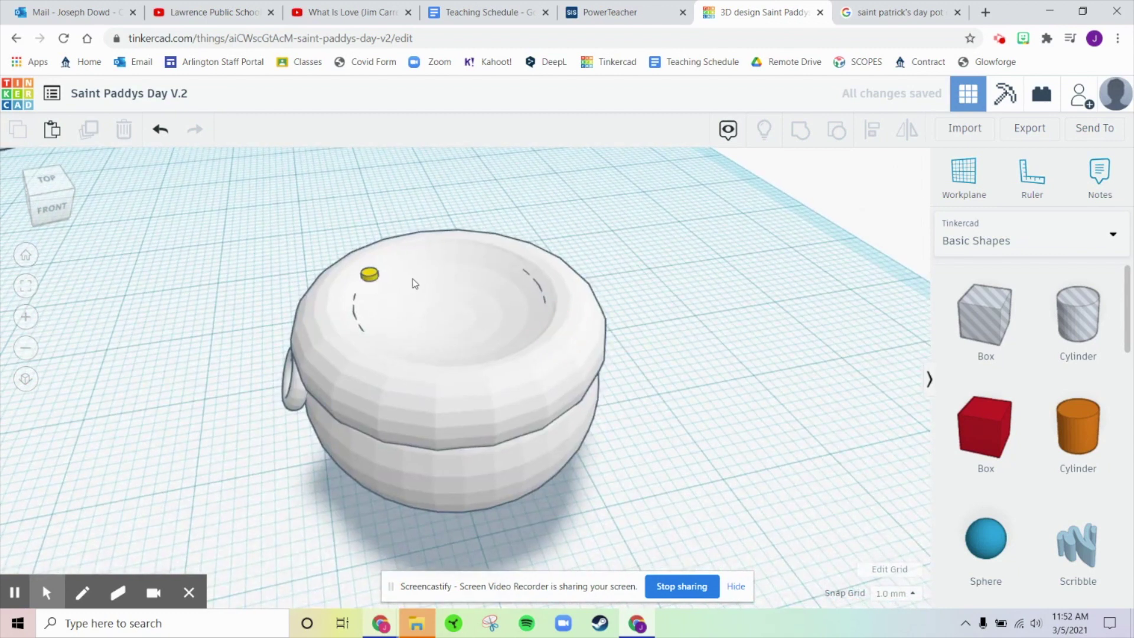
pyautogui.click(370, 274)
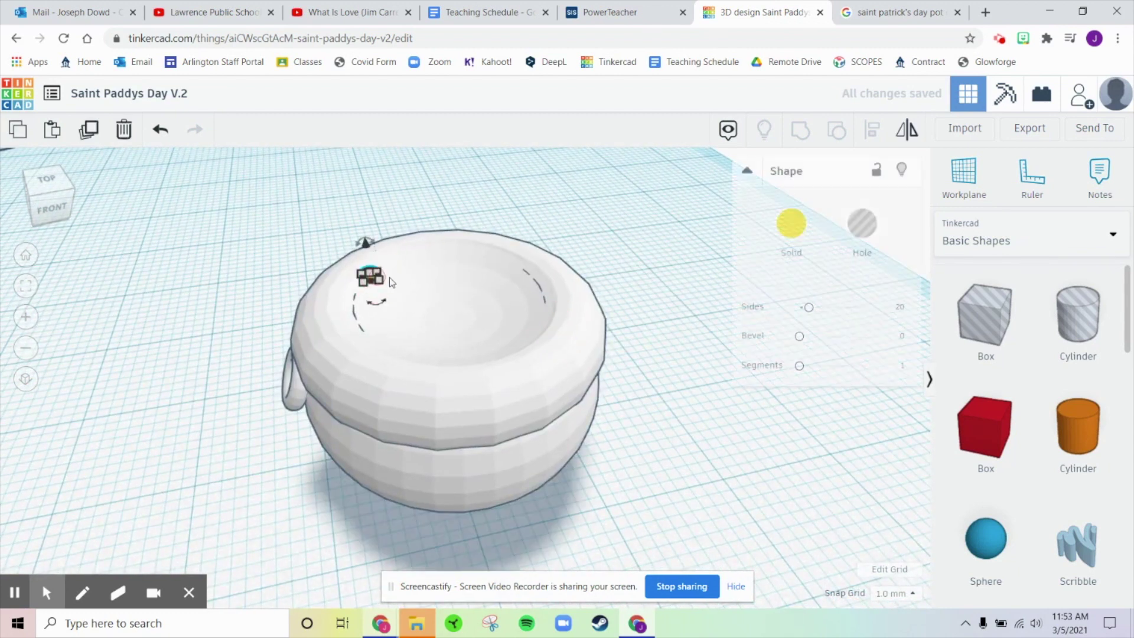
pyautogui.click(458, 211)
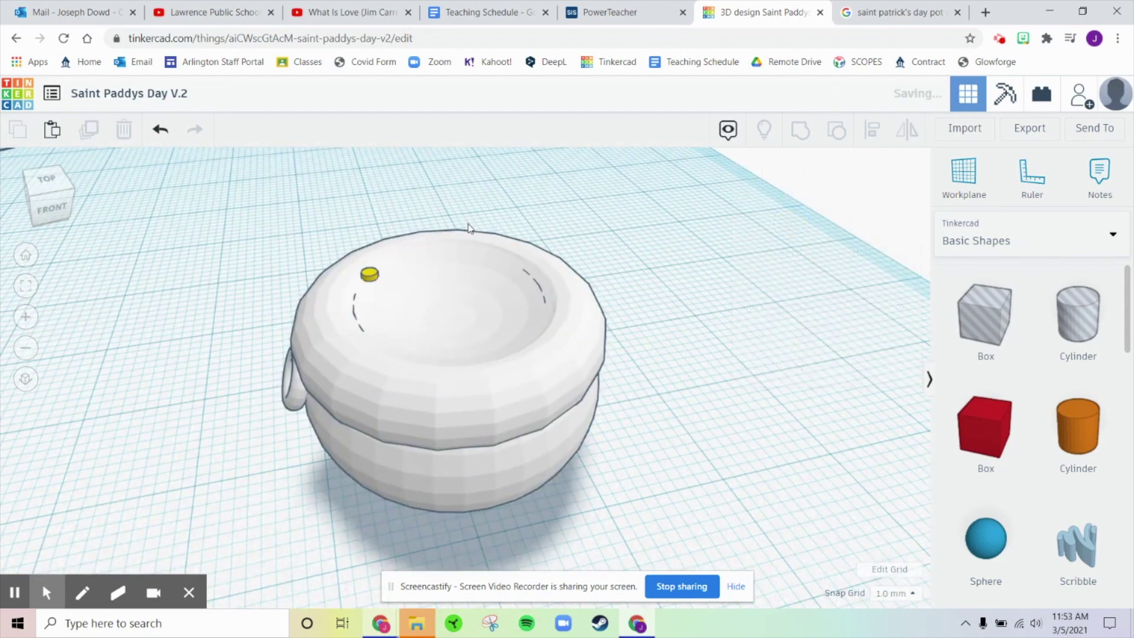
pyautogui.click(419, 363)
pyautogui.moveTo(402, 421); pyautogui.dragTo(418, 313)
pyautogui.click(663, 340)
pyautogui.moveTo(663, 339); pyautogui.dragTo(617, 329, button='right')
pyautogui.hotkey('ctrl', 'z')
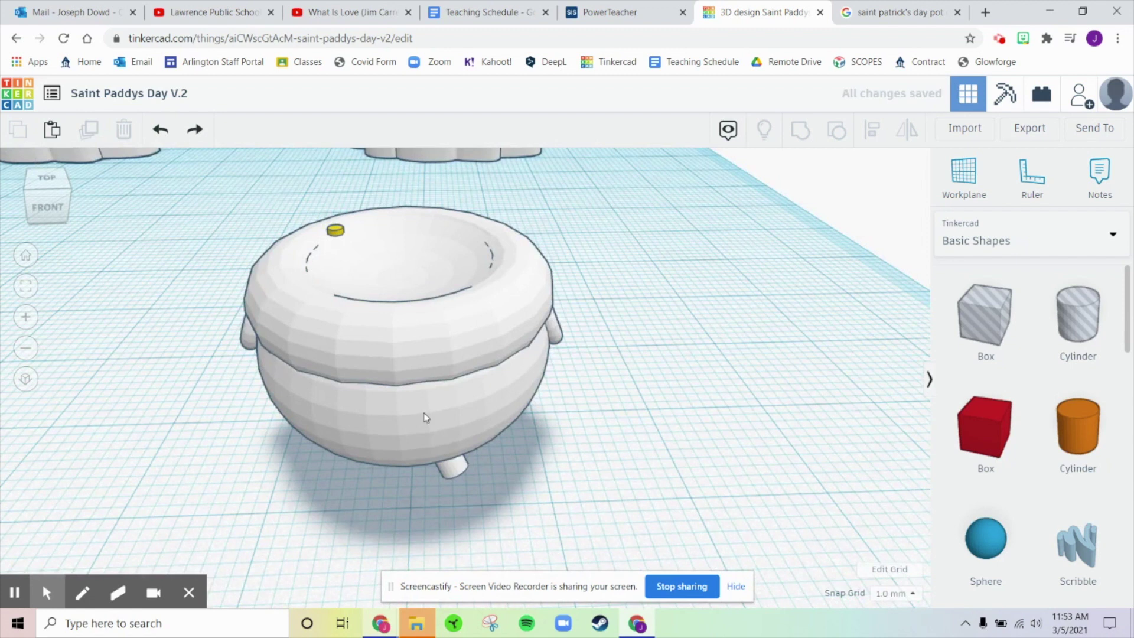
# Try to duplicate the coin from the pot's rim, and undo back to a single coin on the workplane
pyautogui.click(475, 244)
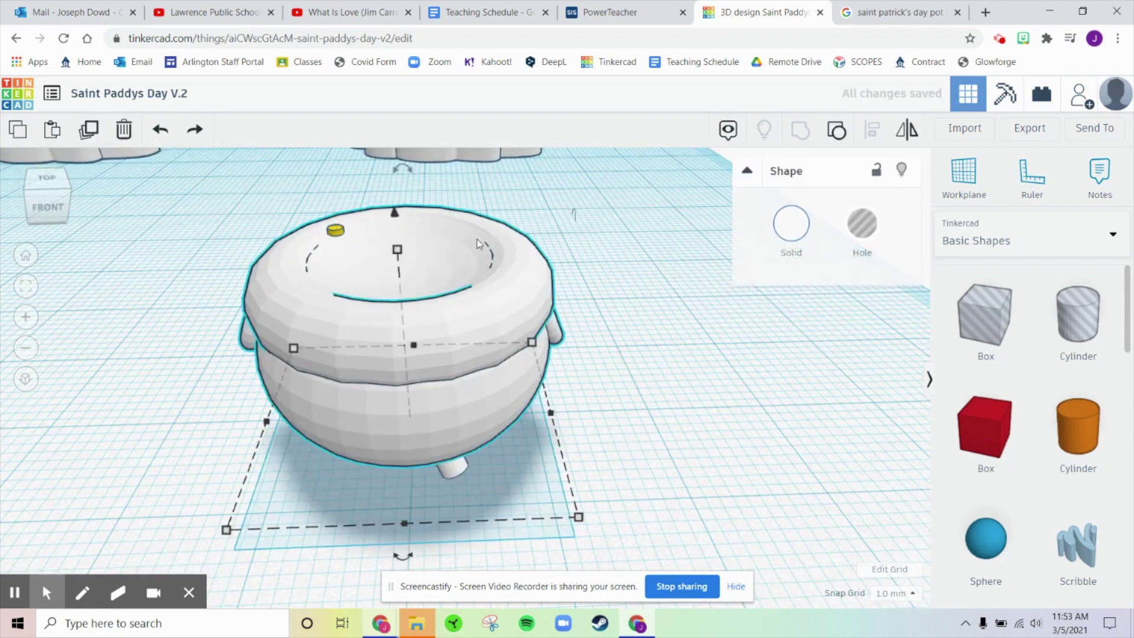
pyautogui.click(336, 231)
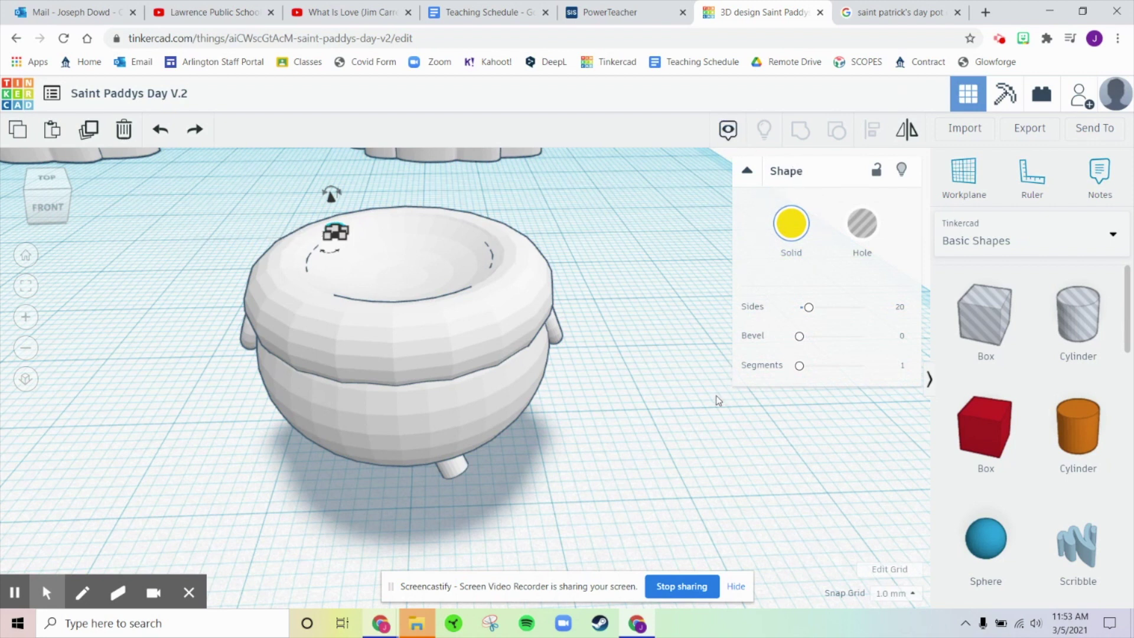
pyautogui.moveTo(664, 374); pyautogui.dragTo(436, 332, button='middle')
pyautogui.press('d')
pyautogui.scroll(-5, 587, 366)
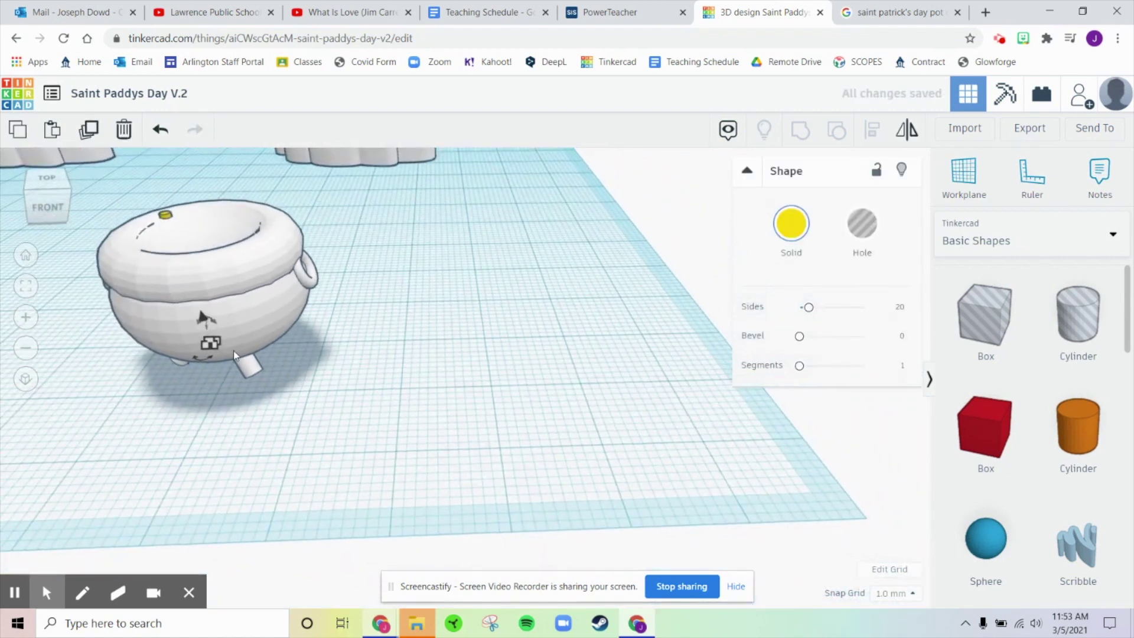
pyautogui.moveTo(342, 362); pyautogui.dragTo(264, 441, button='right')
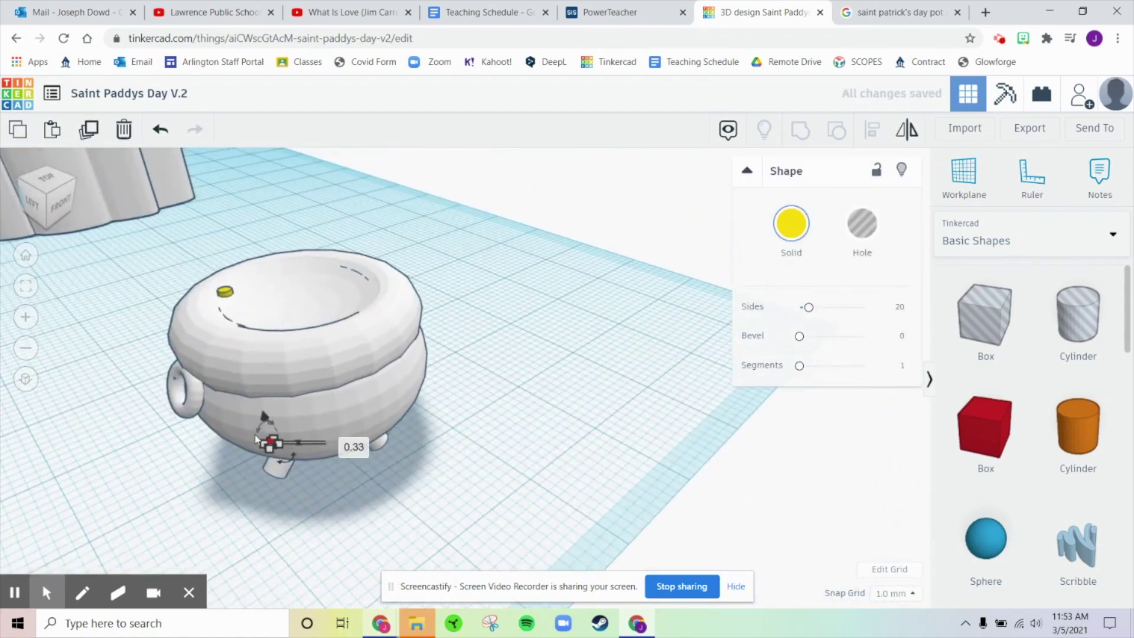
pyautogui.click(155, 128)
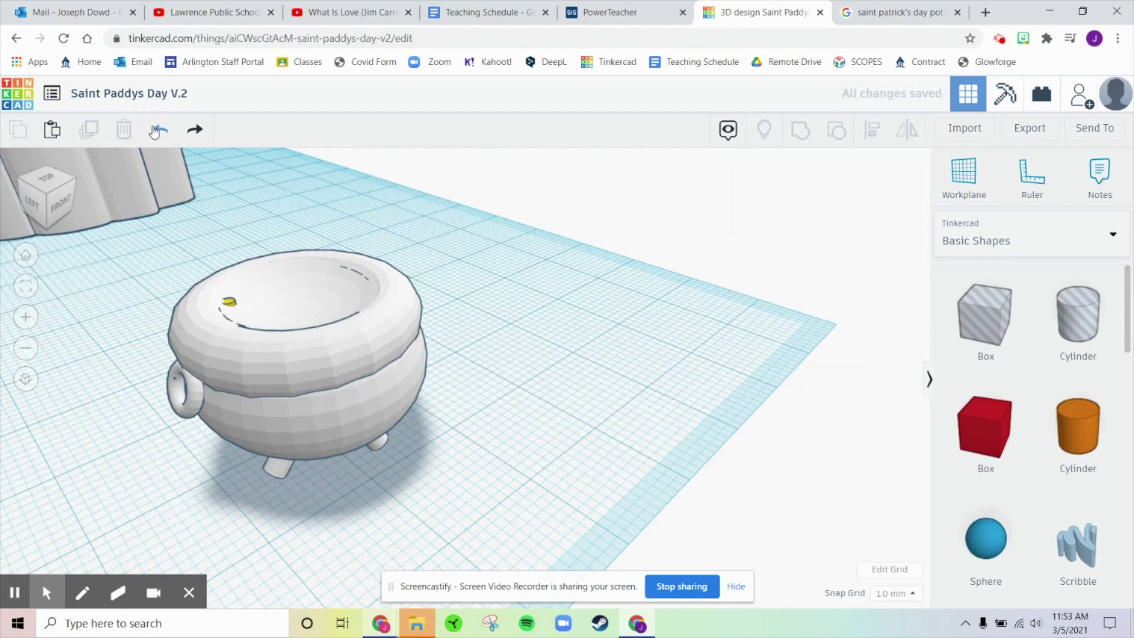
pyautogui.click(155, 129)
# Duplicate the yellow coin repeatedly into a row of overlapping copies on the workplane beside the pot
pyautogui.click(508, 287)
pyautogui.moveTo(654, 302); pyautogui.dragTo(582, 333, button='right')
pyautogui.scroll(3, 686, 332)
pyautogui.moveTo(704, 307); pyautogui.dragTo(533, 321, button='right')
pyautogui.moveTo(531, 319); pyautogui.dragTo(711, 425)
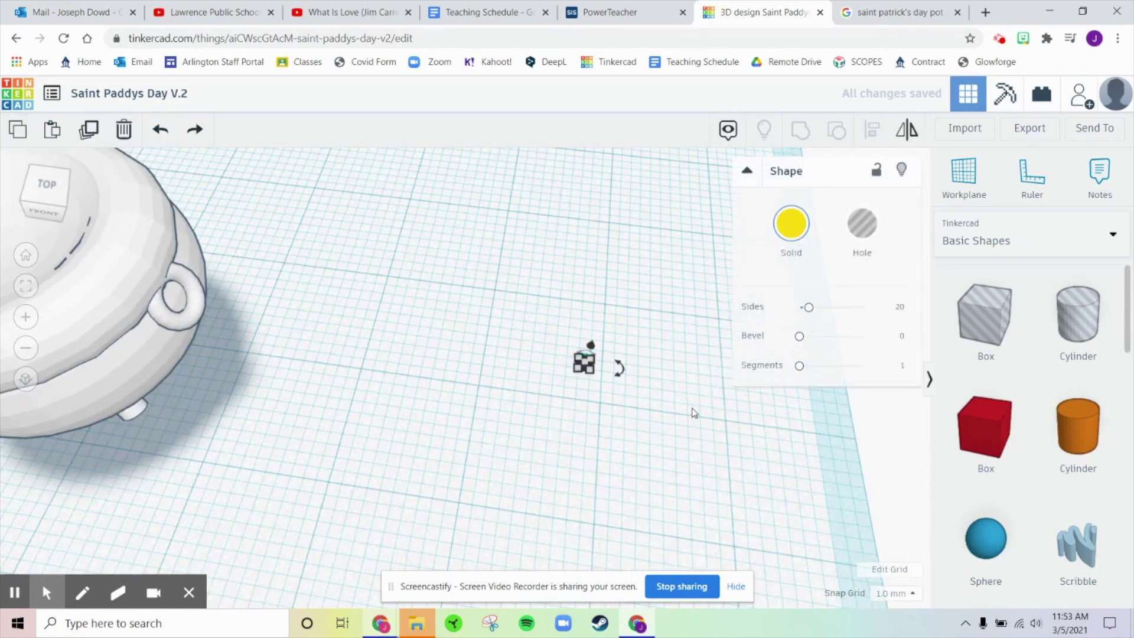
pyautogui.click(638, 350)
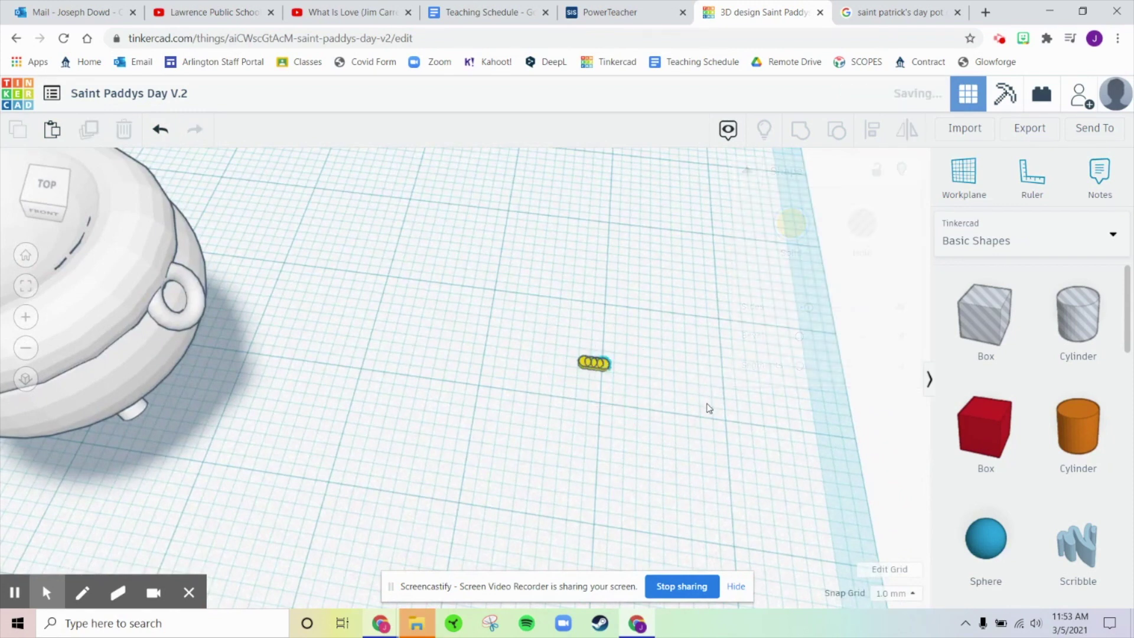
pyautogui.hotkey('ctrl', 'd')
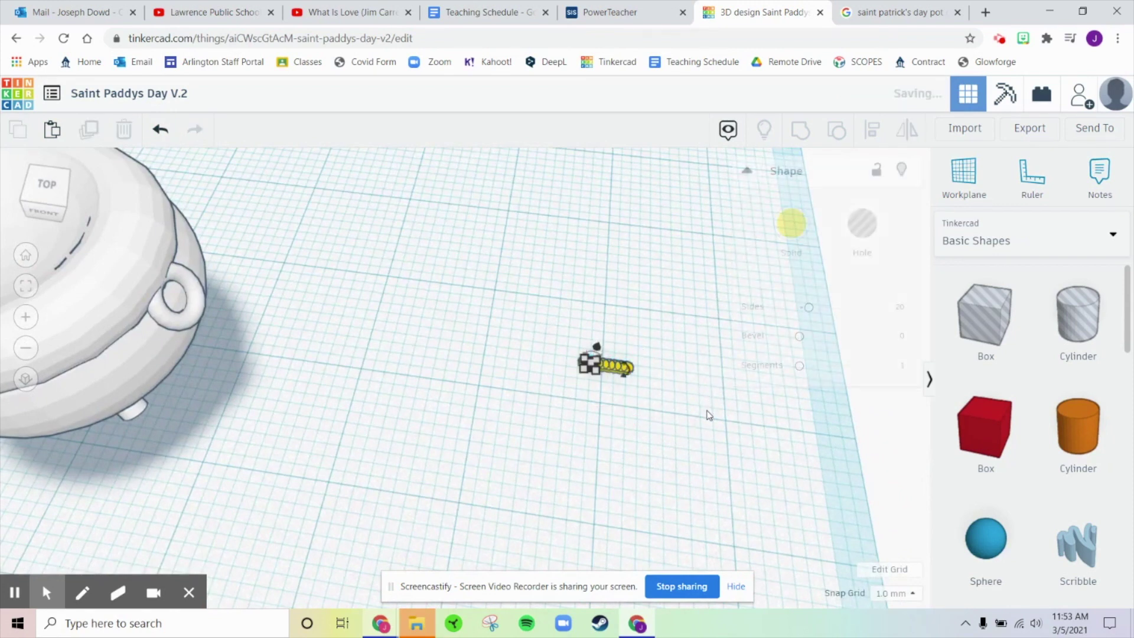
pyautogui.hotkey('ctrl', 'd')
pyautogui.hotkey('ctrl', 'd')
# Move several overlapping coins out of the row and place them separately in front of it and behind it
pyautogui.moveTo(805, 409); pyautogui.dragTo(562, 394, button='middle')
pyautogui.scroll(3, 432, 349)
pyautogui.moveTo(438, 328); pyautogui.dragTo(376, 348)
pyautogui.moveTo(402, 304); pyautogui.dragTo(357, 295)
pyautogui.moveTo(424, 320); pyautogui.dragTo(406, 357)
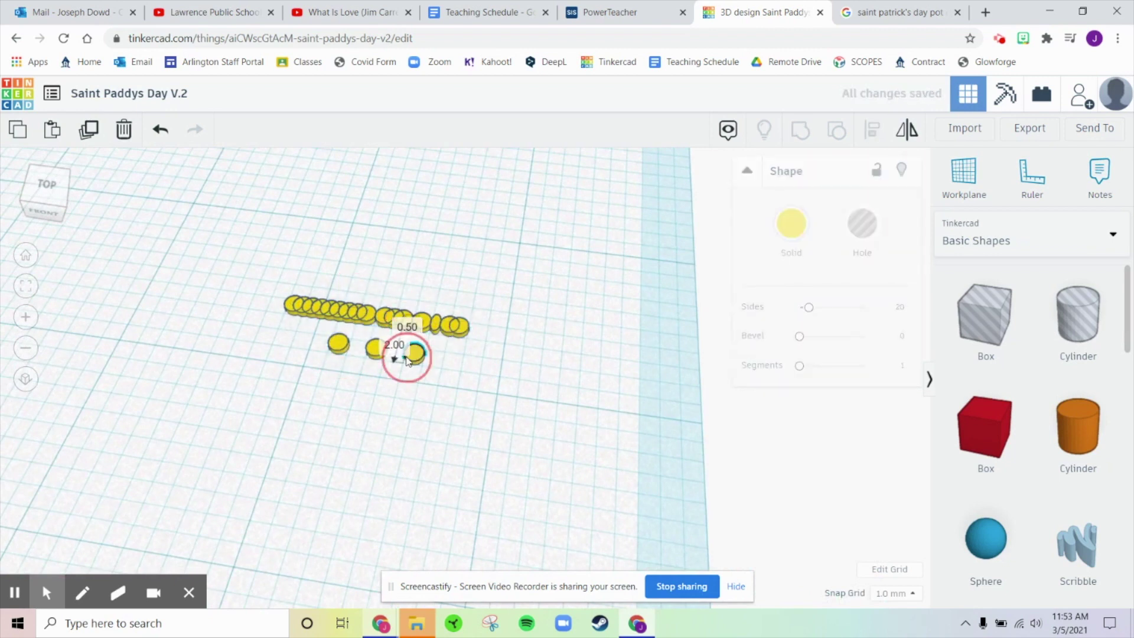
pyautogui.moveTo(370, 316); pyautogui.dragTo(294, 348)
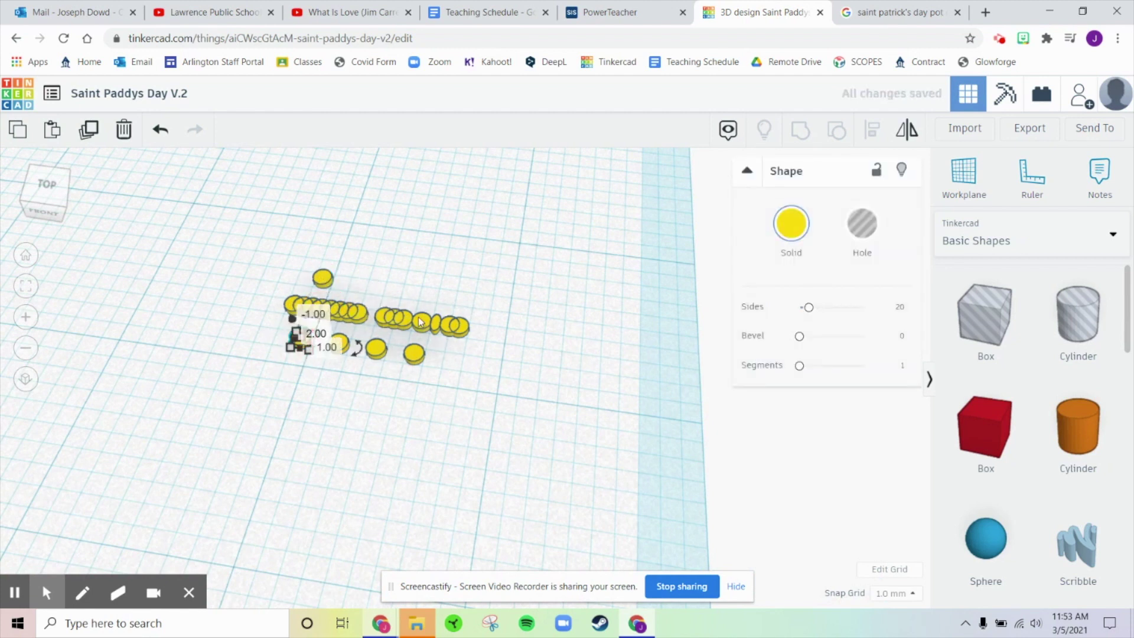
# Spread the overlapping coins from the row's right half to free spots behind, in front of and along the row
pyautogui.moveTo(421, 321)
pyautogui.mouseDown()
pyautogui.moveTo(409, 289)
pyautogui.moveTo(432, 305)
pyautogui.mouseUp()
pyautogui.click(351, 308)
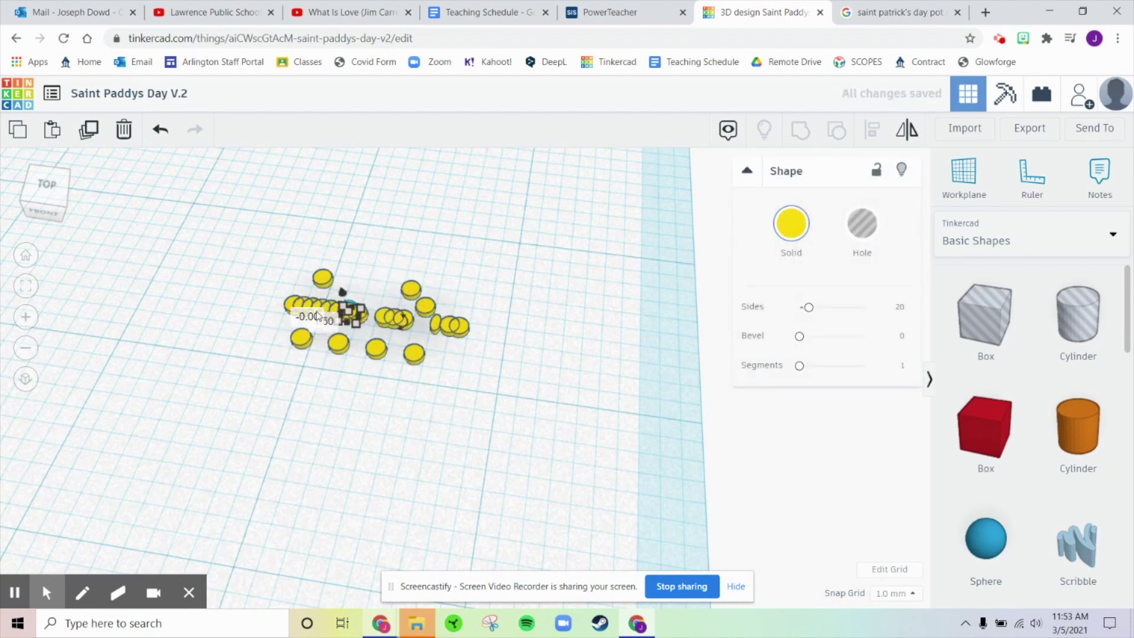
pyautogui.click(337, 256)
pyautogui.moveTo(325, 306); pyautogui.dragTo(369, 364)
pyautogui.click(345, 357)
pyautogui.moveTo(436, 324); pyautogui.dragTo(435, 355)
pyautogui.moveTo(360, 312); pyautogui.dragTo(406, 319)
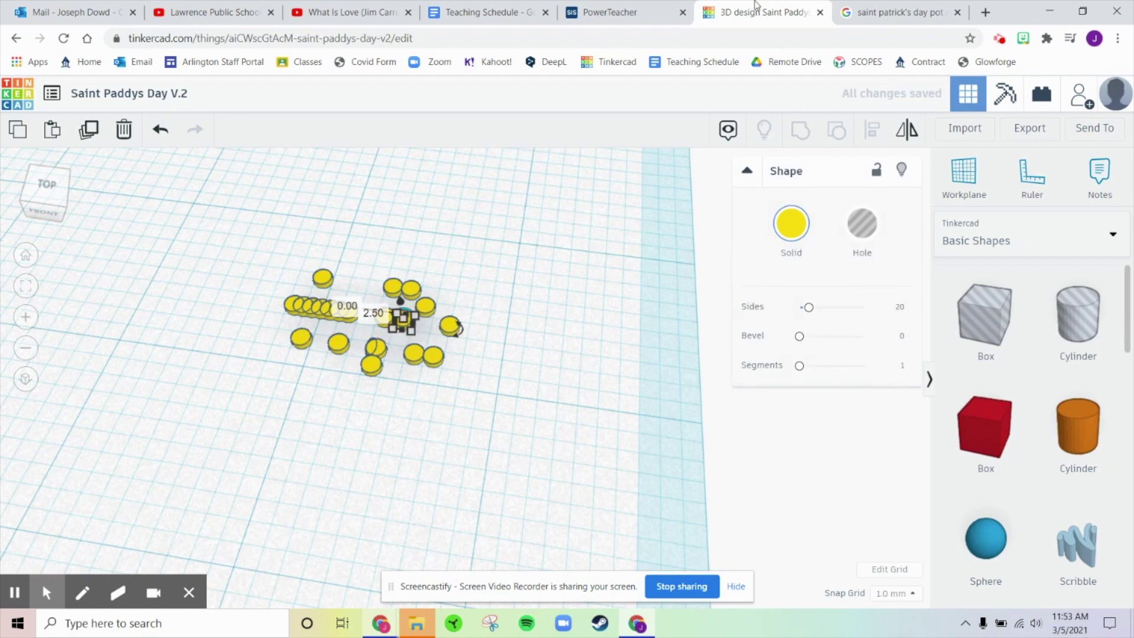
# Check the pot-of-gold reference image in the browser, and move more overlapping coins from the row's left half into open spots
pyautogui.click(893, 7)
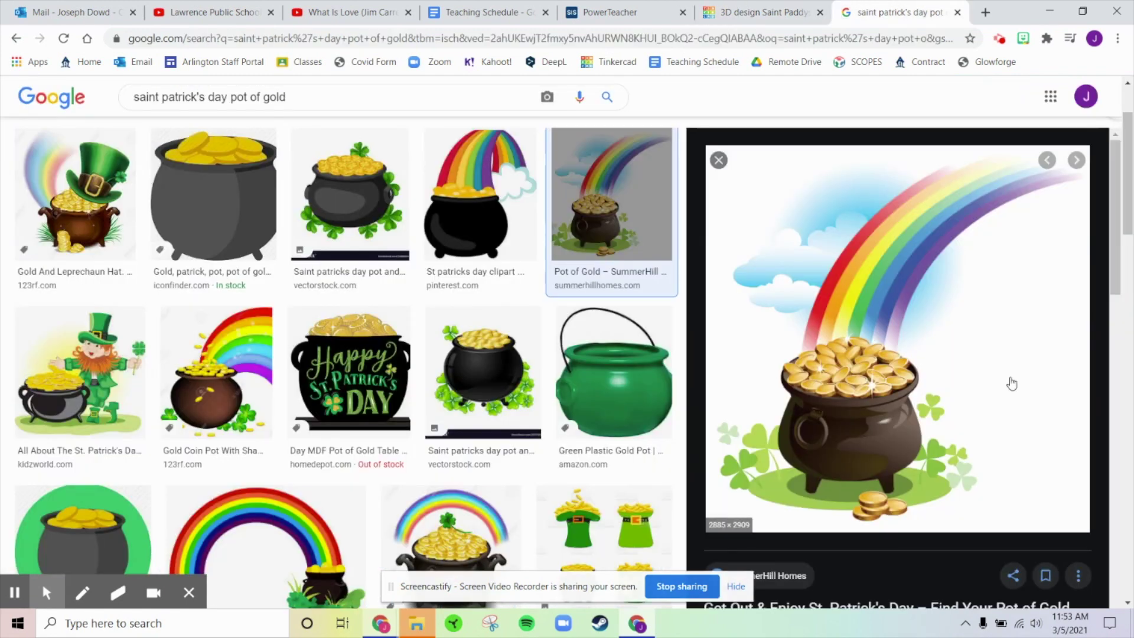
pyautogui.click(794, 8)
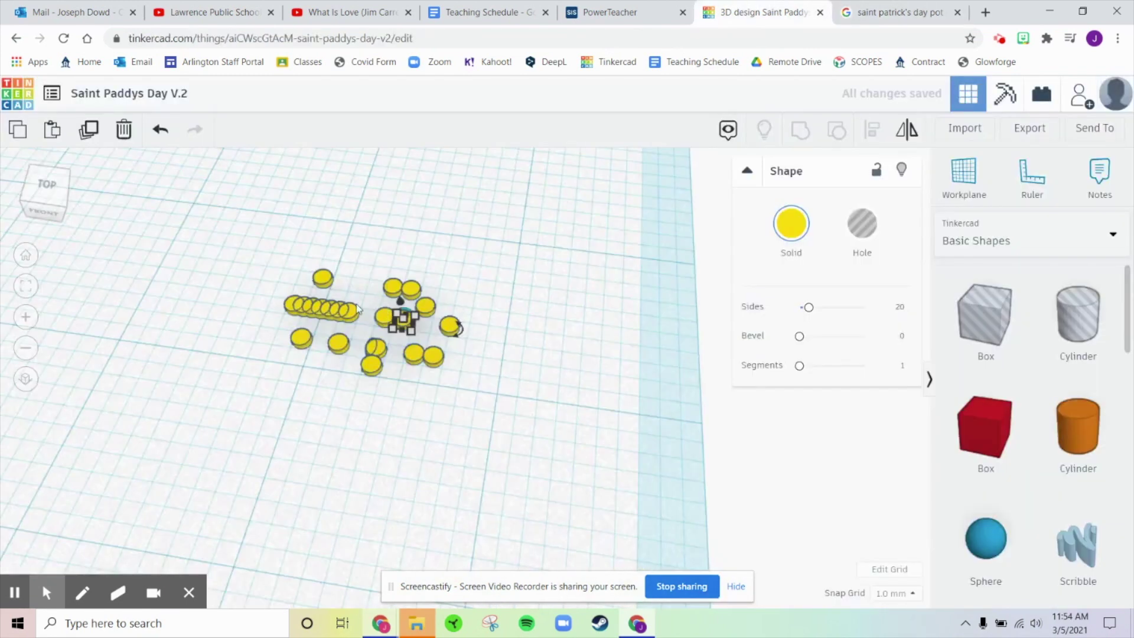
pyautogui.click(373, 289)
pyautogui.click(347, 243)
pyautogui.moveTo(331, 308)
pyautogui.mouseDown()
pyautogui.moveTo(360, 297)
pyautogui.moveTo(343, 326)
pyautogui.mouseUp()
pyautogui.click(323, 307)
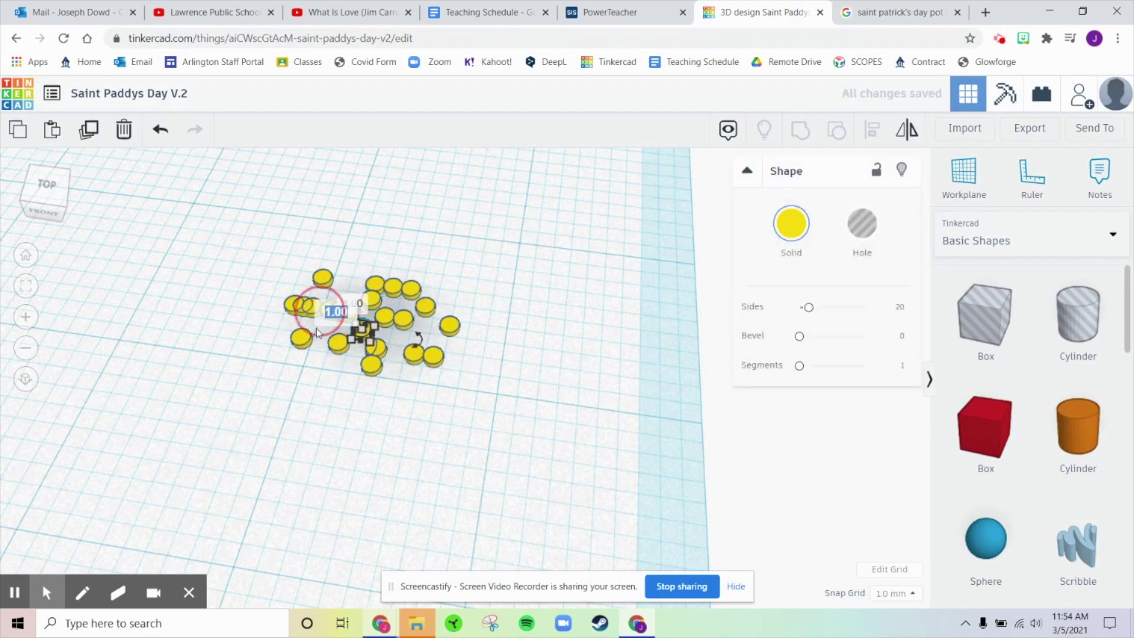
pyautogui.click(309, 340)
pyautogui.click(323, 241)
pyautogui.moveTo(313, 307); pyautogui.dragTo(374, 356)
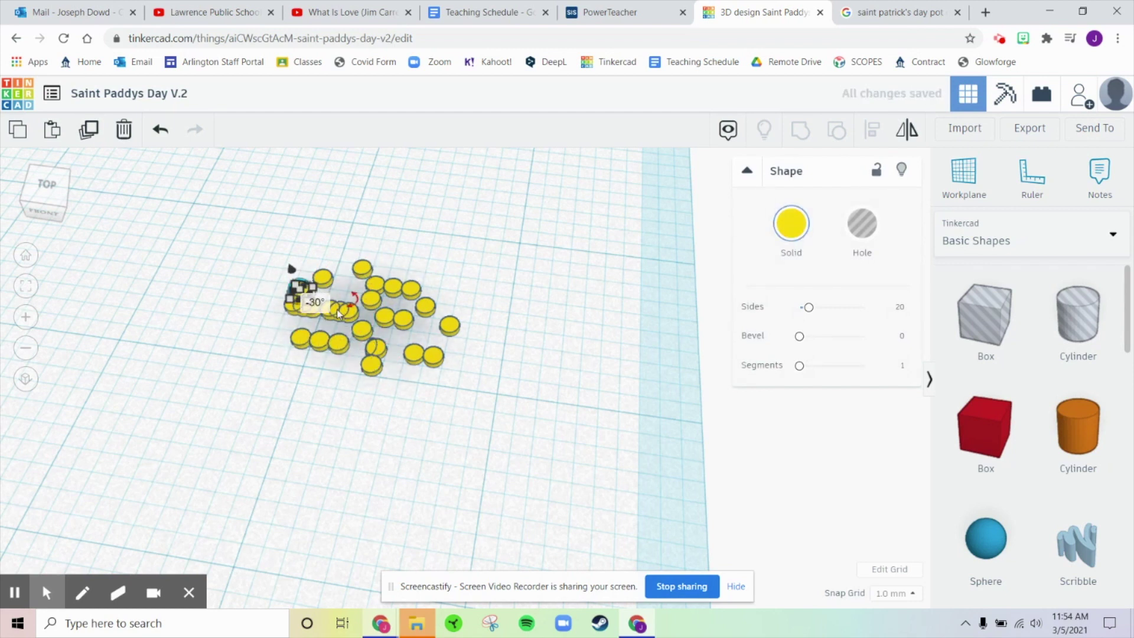
# Separate the remaining overlapping coins at the row's left end and fit them into gaps of the cluster
pyautogui.click(509, 232)
pyautogui.moveTo(344, 310); pyautogui.dragTo(334, 311)
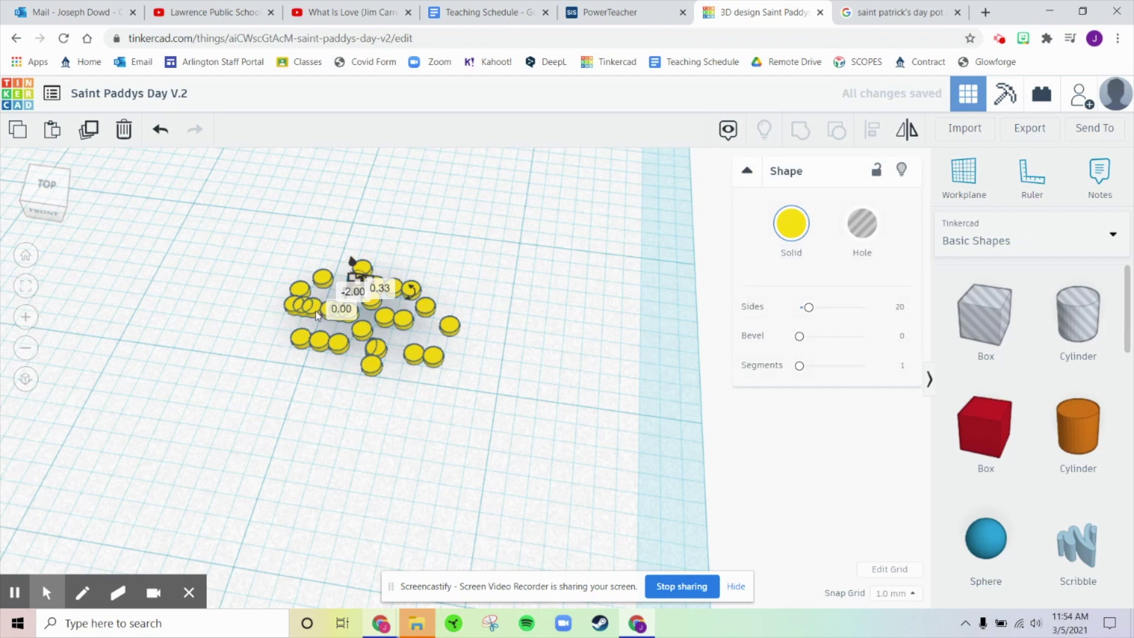
pyautogui.click(325, 336)
pyautogui.moveTo(355, 318); pyautogui.dragTo(320, 345)
pyautogui.click(246, 264)
pyautogui.click(329, 322)
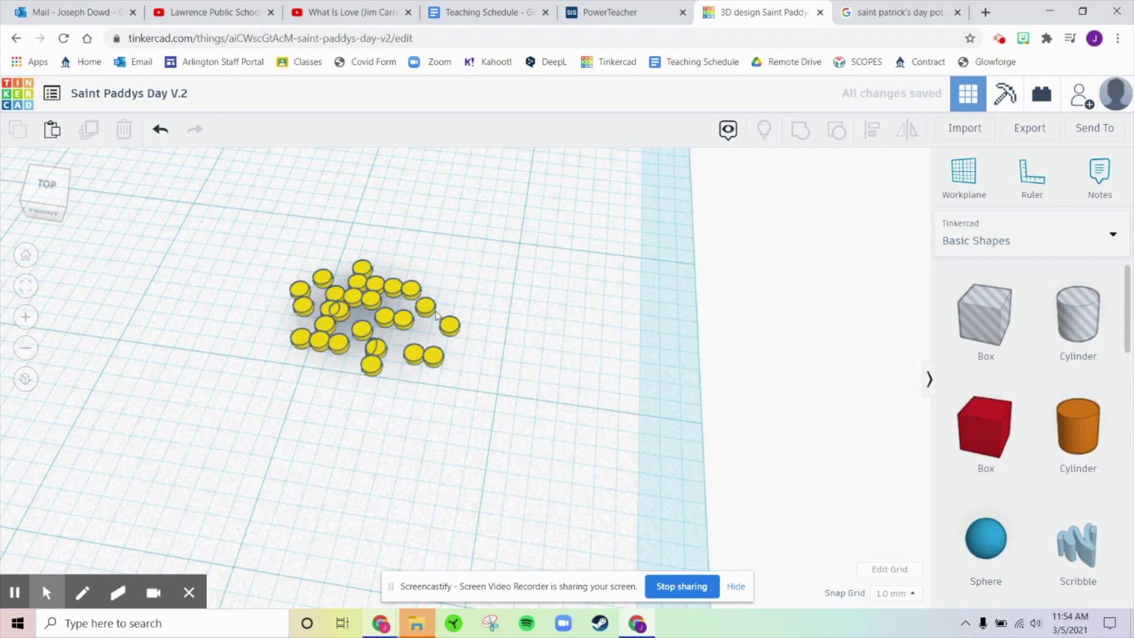
# Paste further copies of the yellow coin into a new overlapping row across the coin cluster
pyautogui.hotkey('ctrl', 'v')
pyautogui.hotkey('ctrl', 'v')
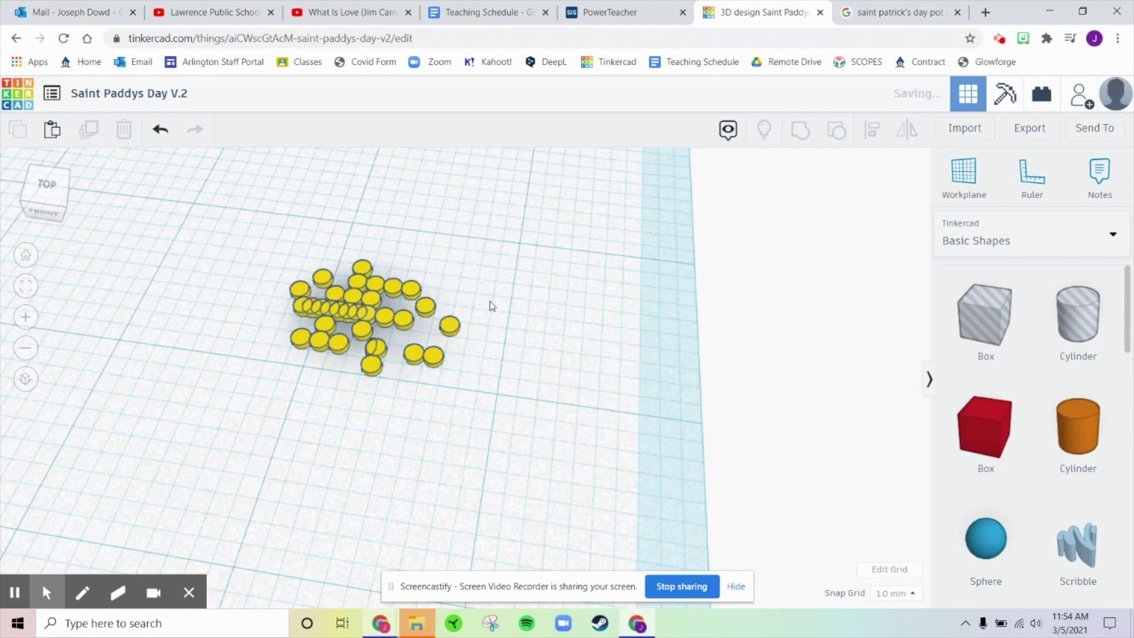
pyautogui.hotkey('ctrl', 'v')
pyautogui.hotkey('ctrl', 'v')
pyautogui.hotkey('ctrl', 'v')
pyautogui.hotkey('ctrl', 'v')
pyautogui.hotkey('ctrl', 'v')
pyautogui.hotkey('ctrl', 'v')
# Move the newly pasted coins out of their row into gaps along the cluster's front and left edges
pyautogui.click(420, 240)
pyautogui.moveTo(393, 322); pyautogui.dragTo(376, 346)
pyautogui.moveTo(330, 314); pyautogui.dragTo(300, 339)
pyautogui.moveTo(364, 313); pyautogui.dragTo(375, 348)
pyautogui.moveTo(407, 306); pyautogui.dragTo(339, 345)
pyautogui.moveTo(312, 309); pyautogui.dragTo(289, 322)
# Fill the gaps at the cluster's right side and front with more of the pasted coins
pyautogui.moveTo(432, 323); pyautogui.dragTo(404, 345)
pyautogui.click(449, 324)
pyautogui.moveTo(357, 316); pyautogui.dragTo(338, 347)
pyautogui.moveTo(403, 311)
pyautogui.mouseDown()
pyautogui.moveTo(347, 330)
pyautogui.moveTo(398, 311)
pyautogui.mouseUp()
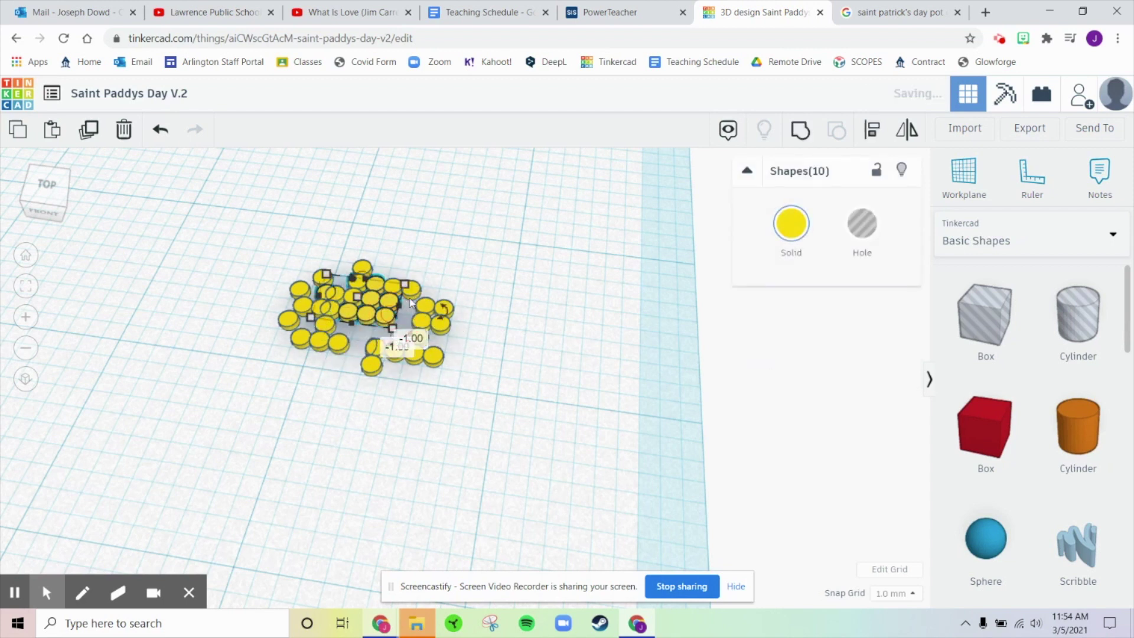
pyautogui.click(420, 313)
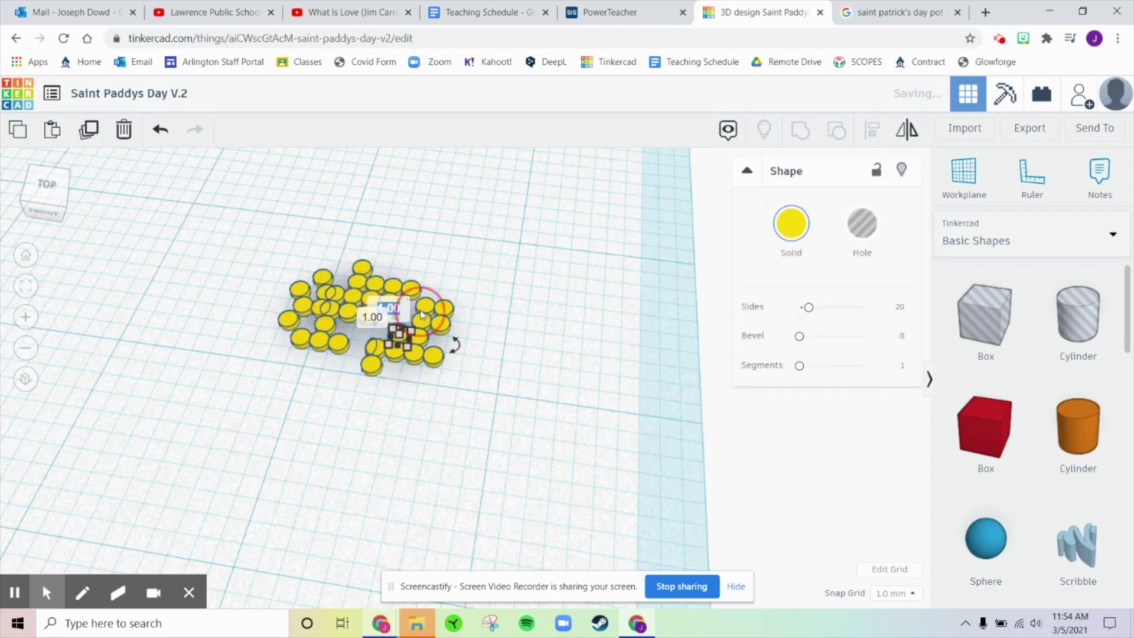
# Rearrange single coins inside the cluster to fill its central gap and reduce the overlaps
pyautogui.scroll(6, 415, 263)
pyautogui.moveTo(413, 231); pyautogui.dragTo(498, 282, button='middle')
pyautogui.moveTo(491, 233); pyautogui.dragTo(537, 236)
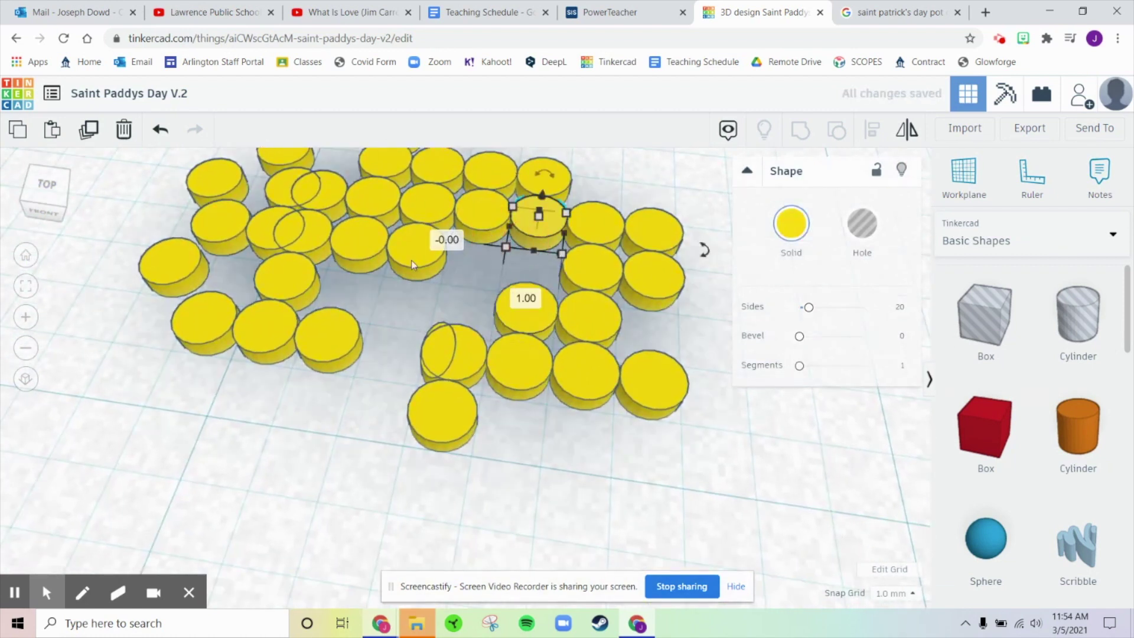
pyautogui.moveTo(439, 254); pyautogui.dragTo(431, 297)
pyautogui.moveTo(356, 232); pyautogui.dragTo(443, 238)
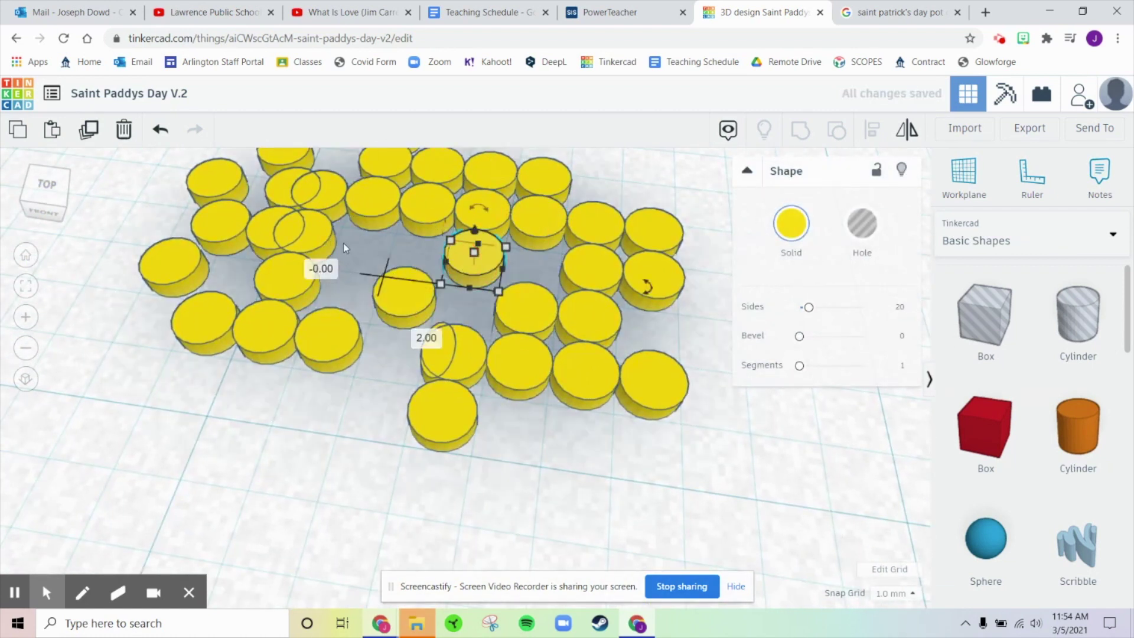
pyautogui.scroll(-3, 344, 244)
pyautogui.moveTo(374, 283); pyautogui.dragTo(410, 286)
pyautogui.moveTo(381, 251); pyautogui.dragTo(387, 223)
pyautogui.moveTo(350, 286); pyautogui.dragTo(361, 318)
pyautogui.scroll(-3, 384, 300)
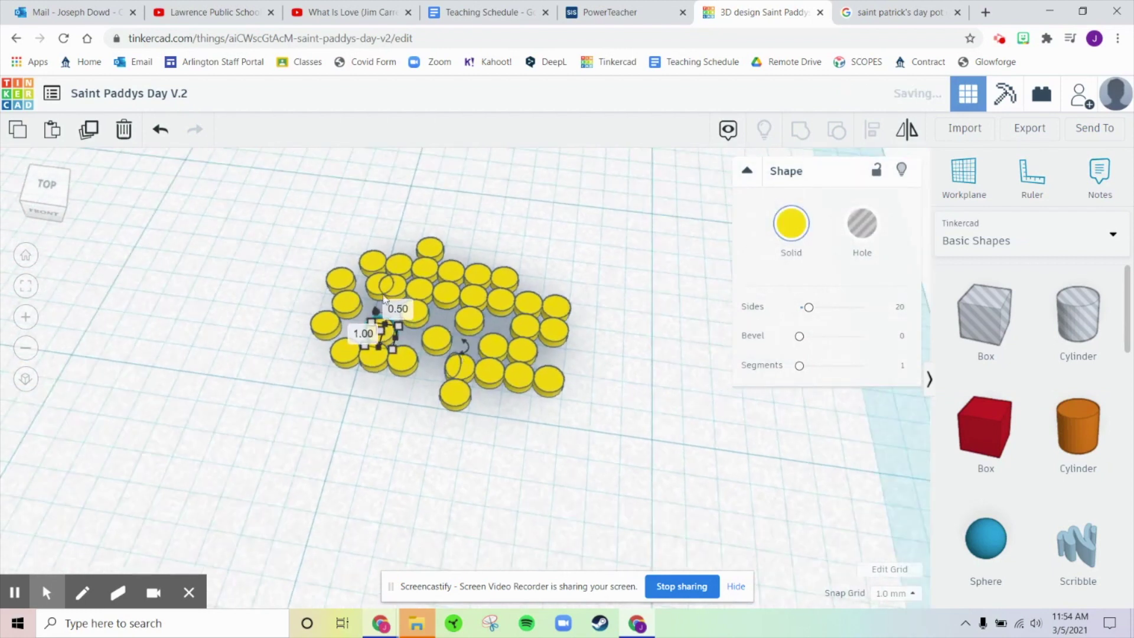
# Select the entire cluster of yellow coins and group it into one shape
pyautogui.click(246, 239)
pyautogui.moveTo(562, 410); pyautogui.dragTo(588, 416)
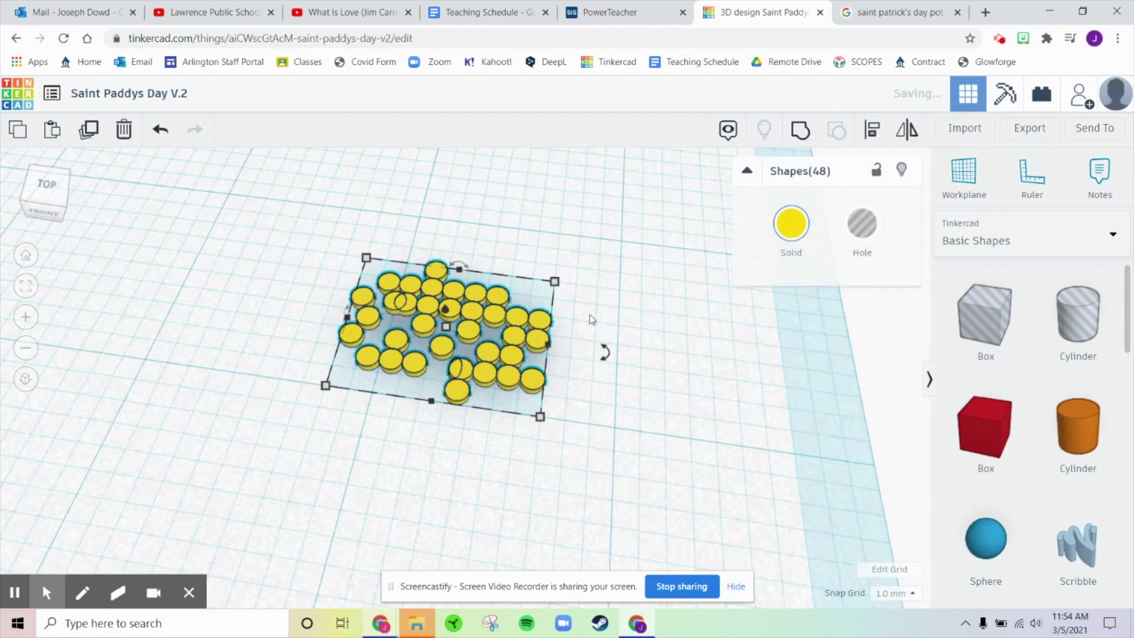
pyautogui.scroll(-2, 528, 311)
pyautogui.scroll(-3, 526, 312)
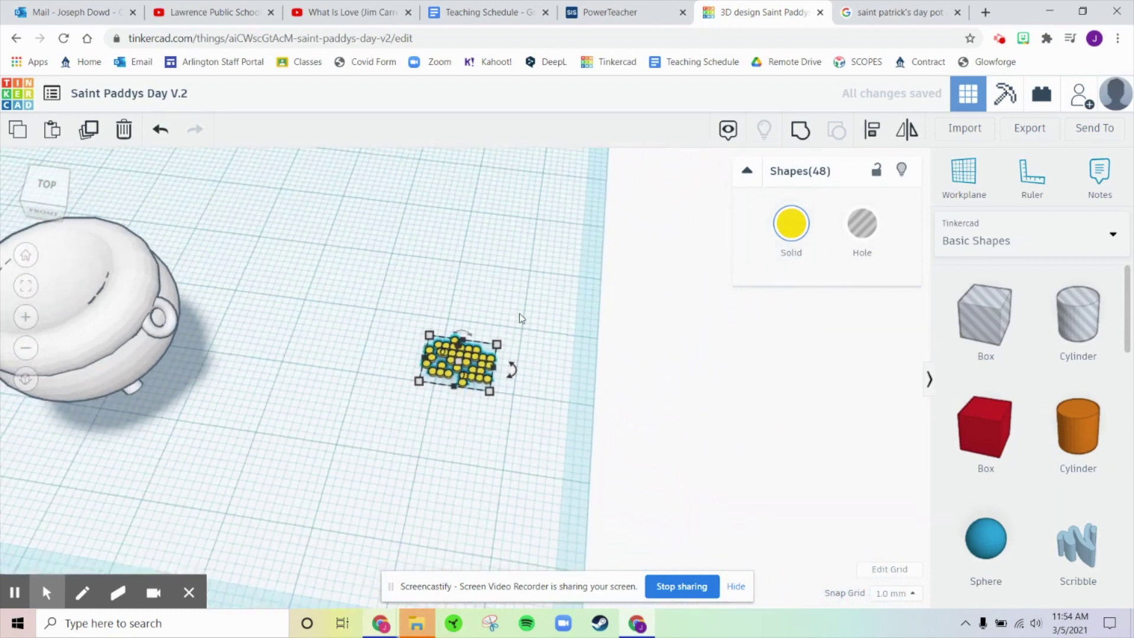
pyautogui.click(496, 313)
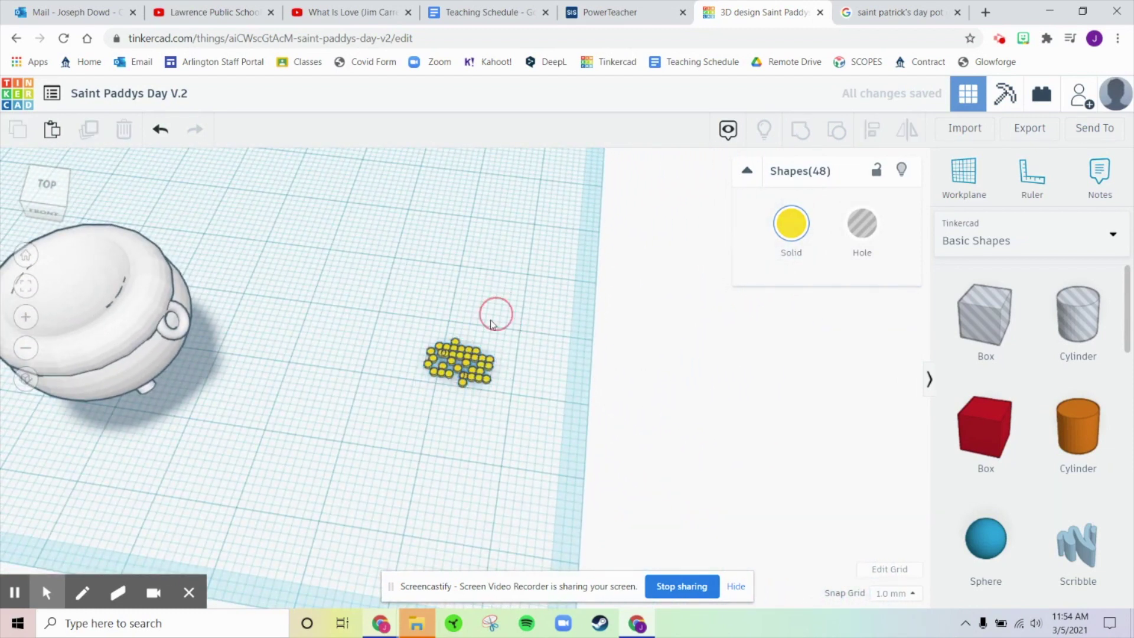
pyautogui.click(461, 352)
pyautogui.moveTo(387, 308); pyautogui.dragTo(537, 406)
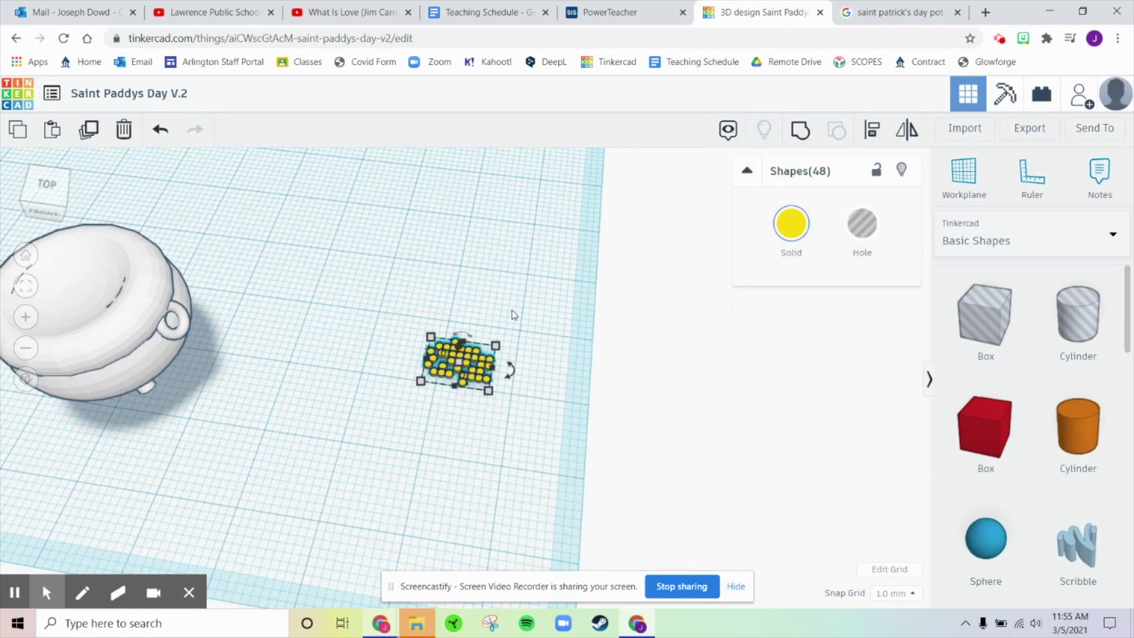
pyautogui.hotkey('ctrl', 'g')
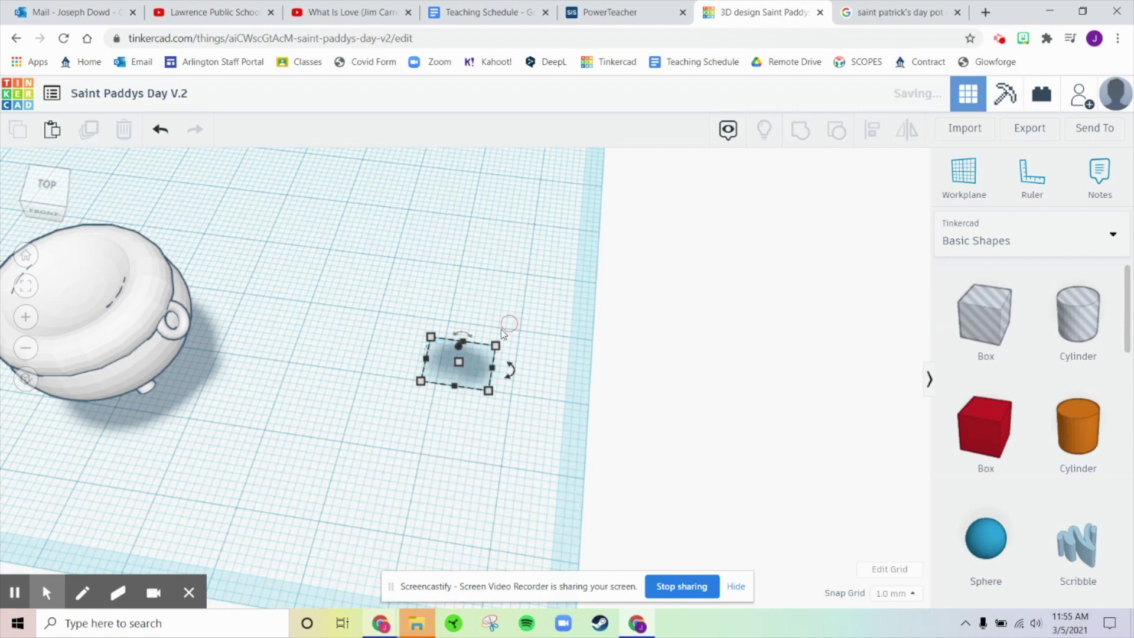
# Move the coin group over the pot and position it at the pot's top opening
pyautogui.moveTo(465, 351); pyautogui.dragTo(100, 317)
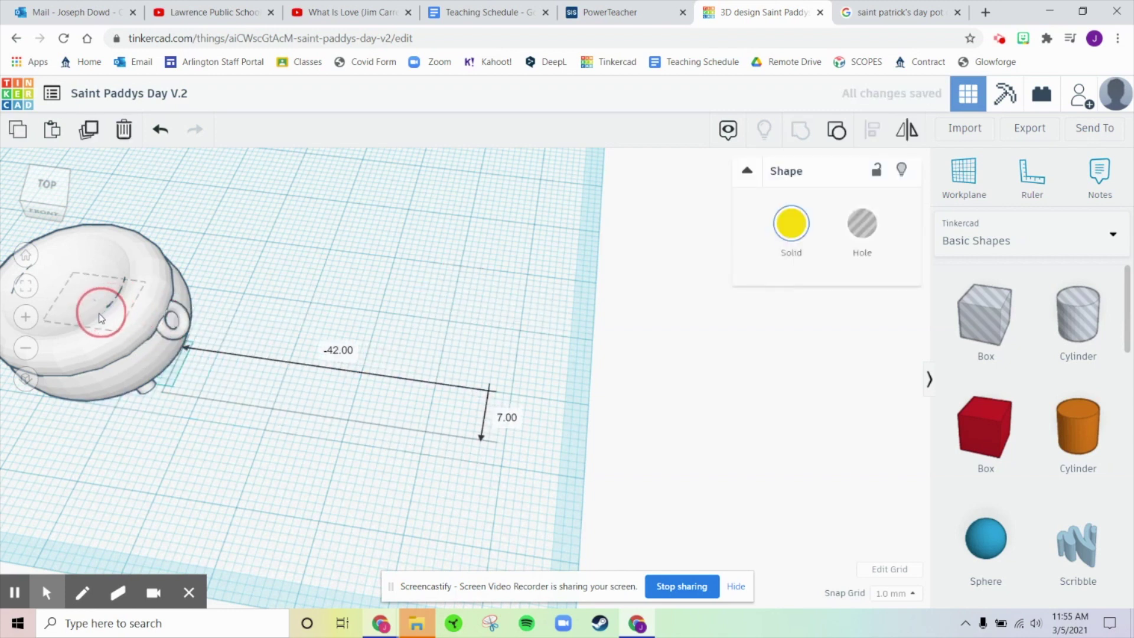
pyautogui.moveTo(312, 278); pyautogui.dragTo(416, 295, button='right')
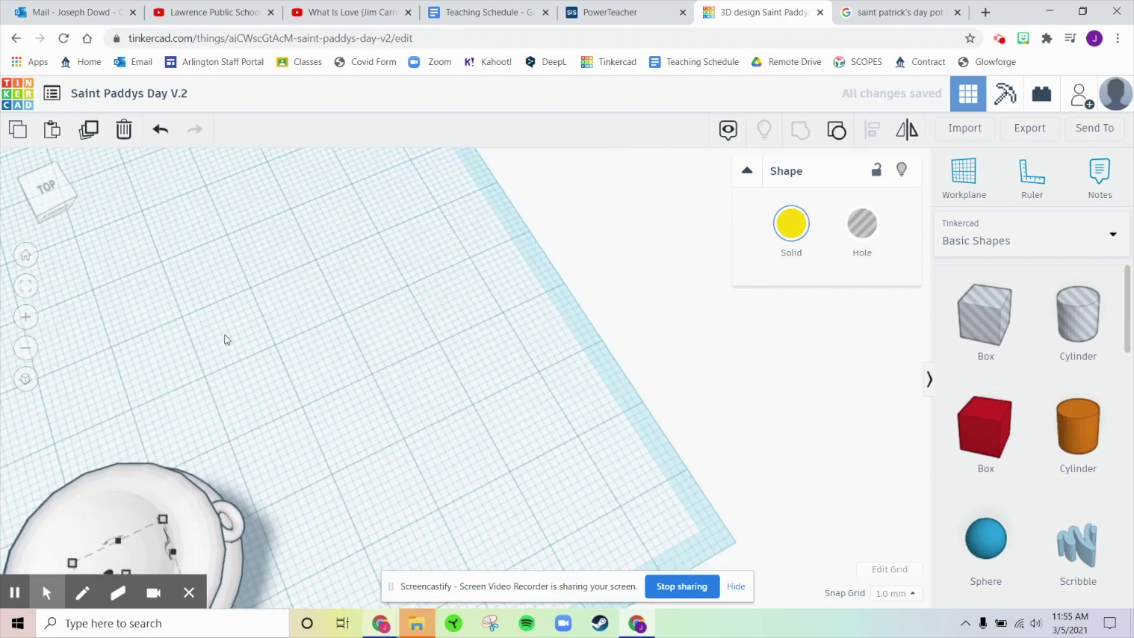
pyautogui.moveTo(272, 328); pyautogui.dragTo(386, 226, button='middle')
pyautogui.moveTo(388, 230); pyautogui.dragTo(521, 173, button='right')
pyautogui.moveTo(352, 305); pyautogui.dragTo(347, 288)
pyautogui.click(553, 225)
pyautogui.moveTo(584, 326); pyautogui.dragTo(461, 236, button='right')
# Color the pot's body black
pyautogui.click(426, 207)
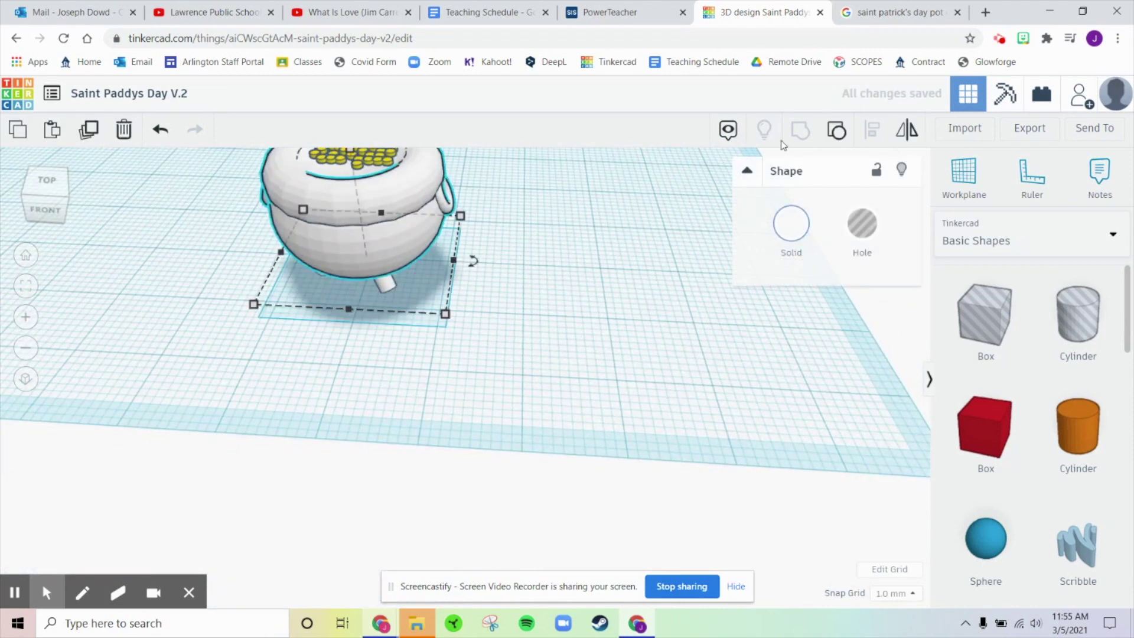
pyautogui.click(781, 232)
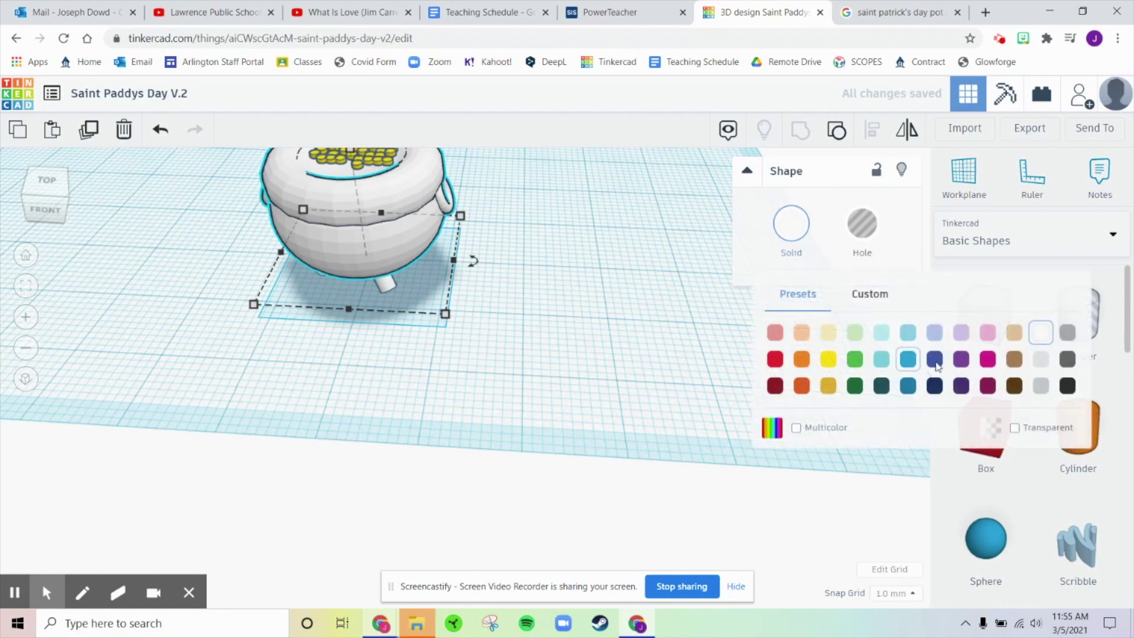
pyautogui.click(1063, 385)
pyautogui.moveTo(519, 281); pyautogui.dragTo(627, 331, button='right')
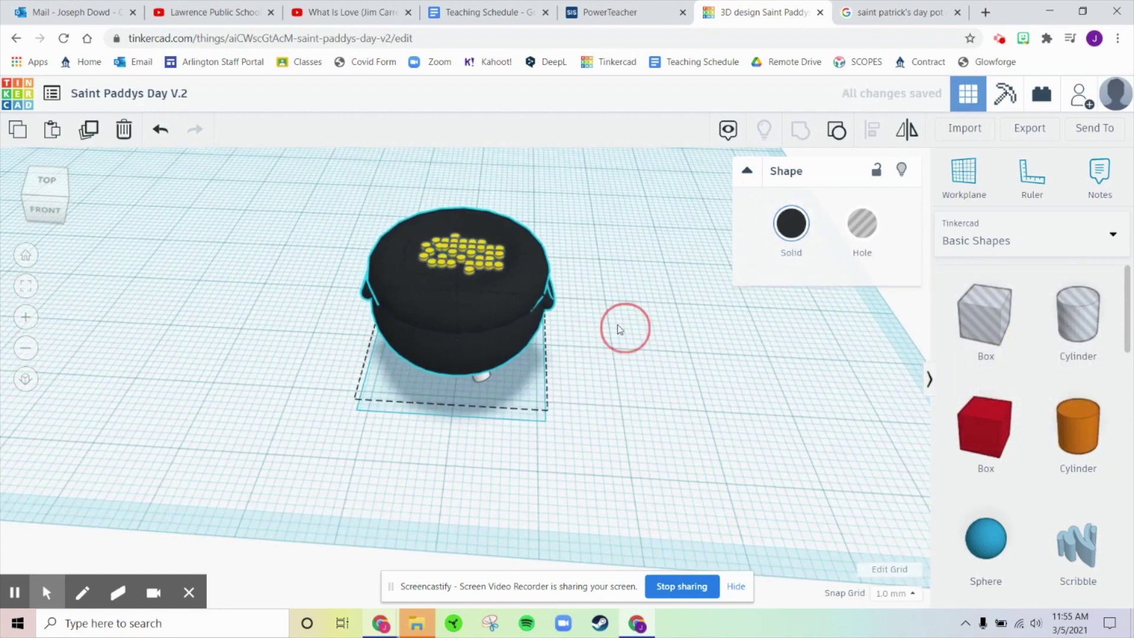
# Select the pot's body together with its legs and group them into one shape
pyautogui.moveTo(614, 388); pyautogui.dragTo(362, 307, button='right')
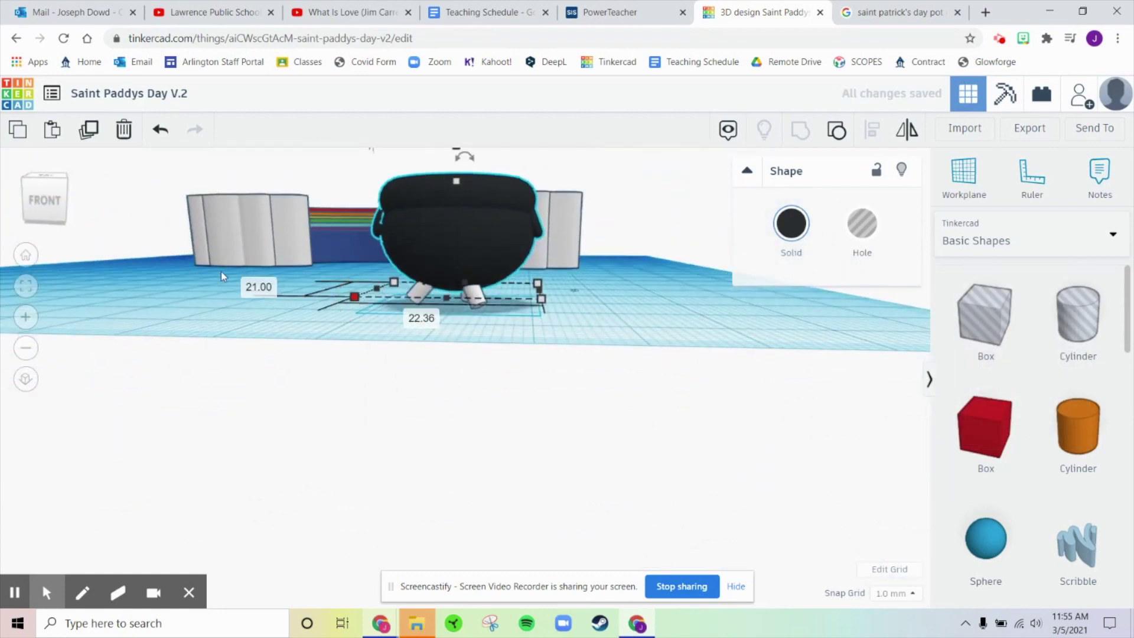
pyautogui.click(185, 286)
pyautogui.moveTo(559, 368); pyautogui.dragTo(578, 374)
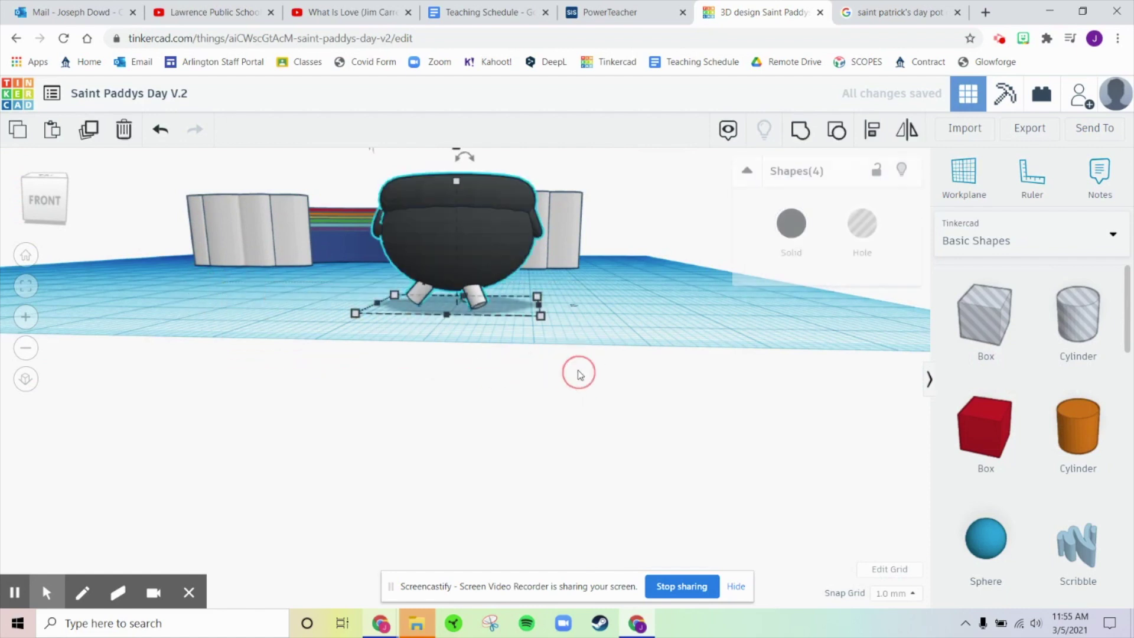
pyautogui.click(801, 132)
# Apply the black preset color to the grouped pot and legs, and clear the selection
pyautogui.click(792, 223)
pyautogui.click(1067, 385)
pyautogui.moveTo(766, 285); pyautogui.dragTo(826, 271, button='right')
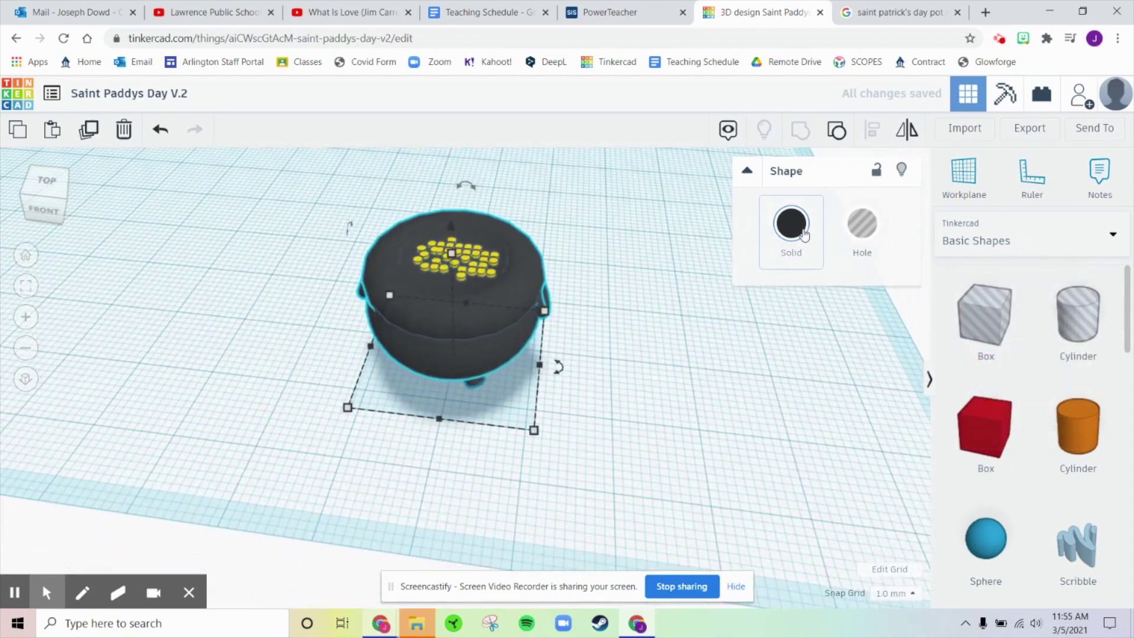
pyautogui.click(803, 234)
pyautogui.click(1066, 391)
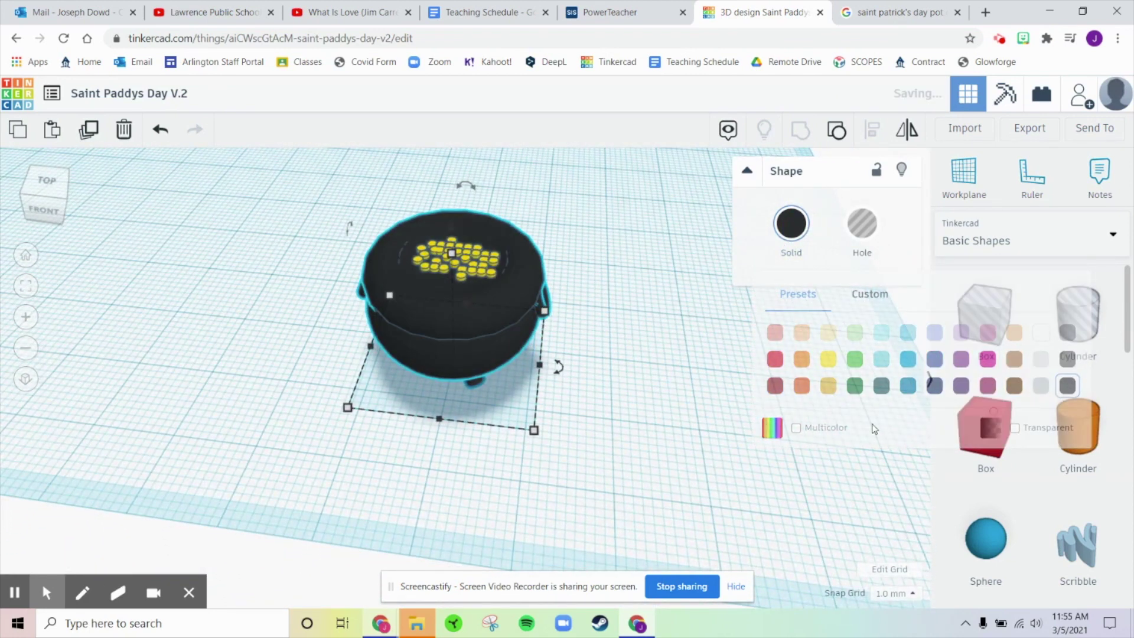
pyautogui.click(684, 410)
pyautogui.moveTo(684, 409); pyautogui.dragTo(727, 386, button='right')
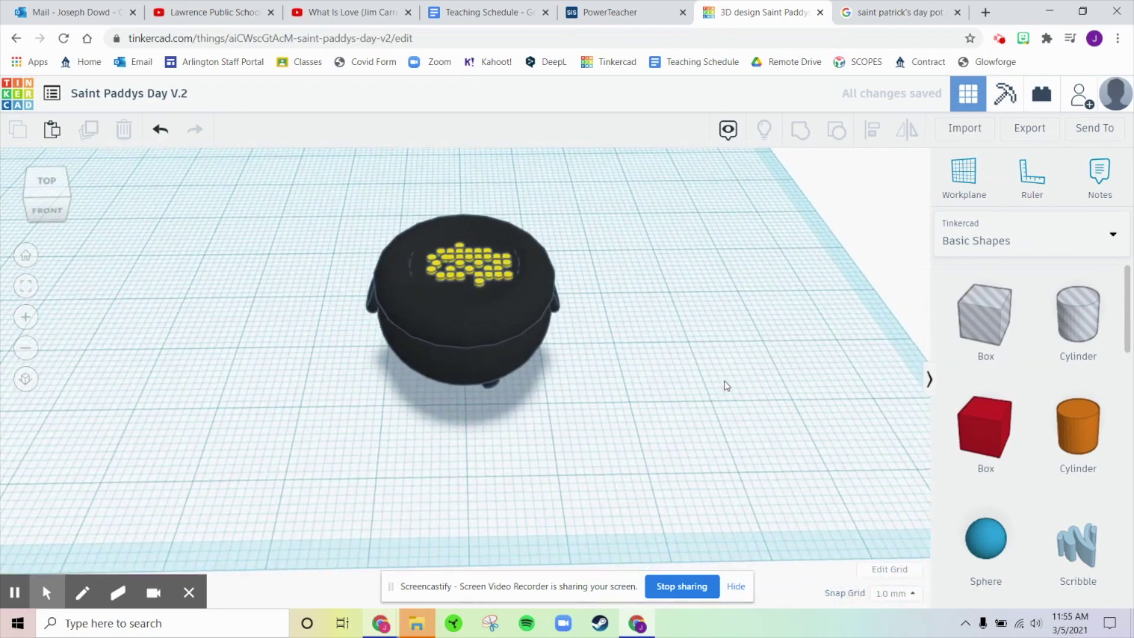